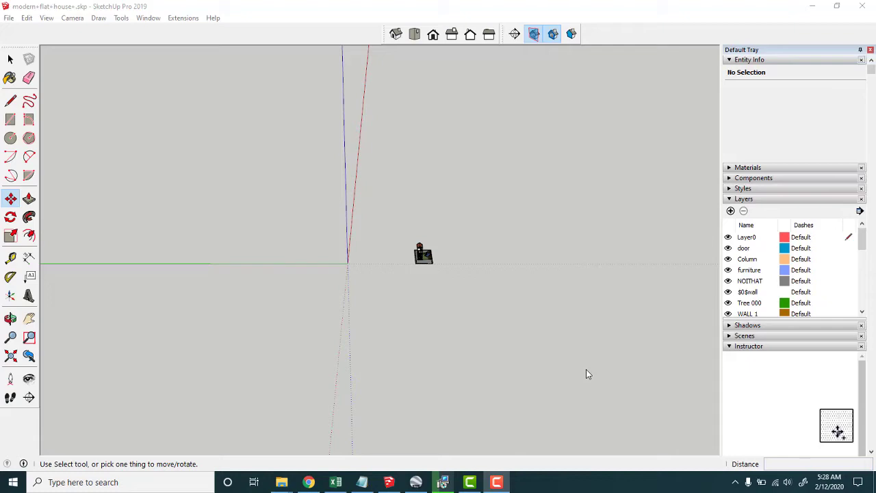
Zoom in on the small, distant house until it fills the middle of the view.
{"action": "scroll", "coordinate": [454, 284], "scroll_direction": "up", "scroll_amount": 2}
{"action": "scroll", "coordinate": [423, 233], "scroll_direction": "up", "scroll_amount": 2}
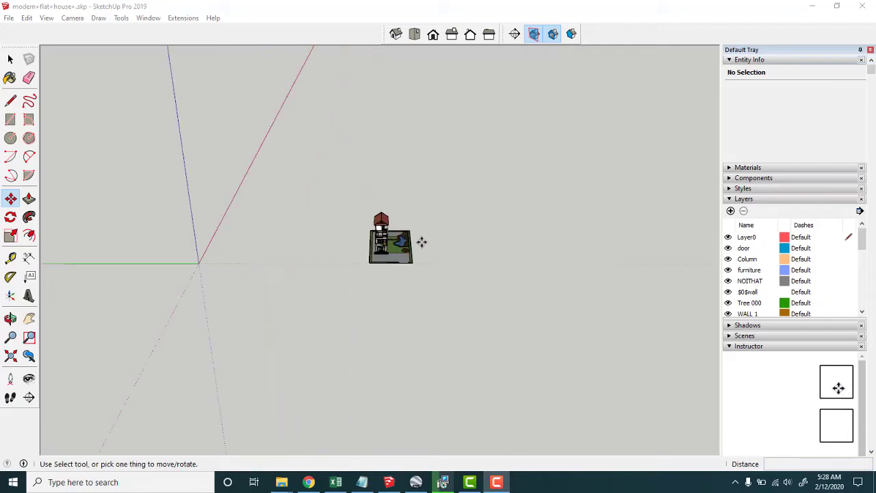
{"action": "scroll", "coordinate": [414, 240], "scroll_direction": "up", "scroll_amount": 2}
{"action": "scroll", "coordinate": [370, 219], "scroll_direction": "up", "scroll_amount": 1}
{"action": "scroll", "coordinate": [328, 225], "scroll_direction": "up", "scroll_amount": 2}
{"action": "scroll", "coordinate": [394, 232], "scroll_direction": "up", "scroll_amount": 1}
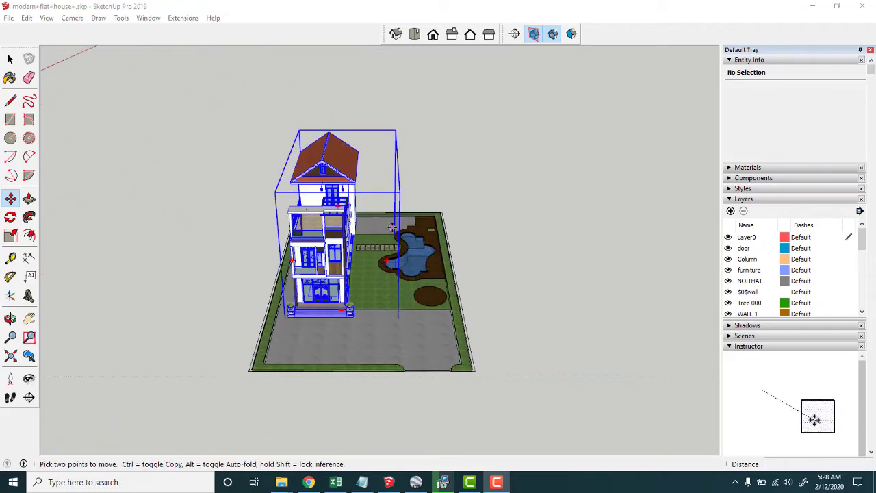
{"action": "scroll", "coordinate": [393, 227], "scroll_direction": "up", "scroll_amount": 2}
{"action": "scroll", "coordinate": [393, 227], "scroll_direction": "up", "scroll_amount": 2}
{"action": "scroll", "coordinate": [395, 226], "scroll_direction": "down", "scroll_amount": 1}
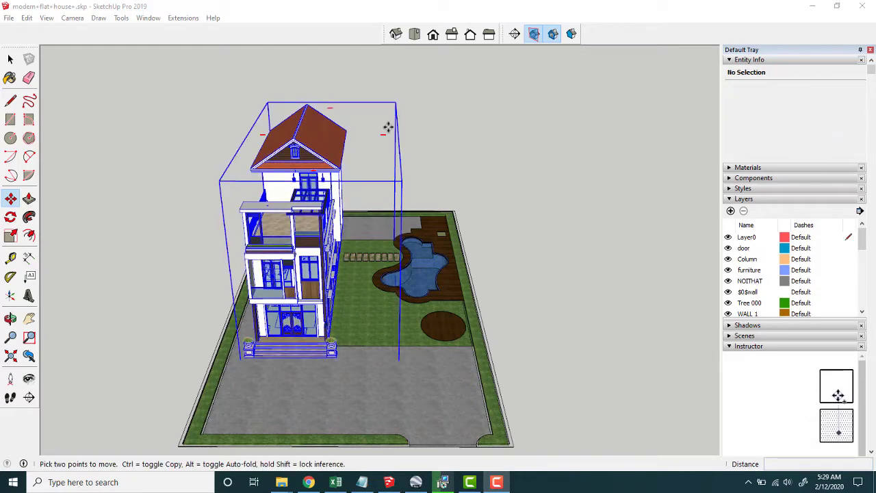
Orbit to a low frontal view of the house, its front steps, forecourt, lawn and pool.
{"action": "left_click", "coordinate": [10, 318]}
{"action": "mouse_move", "coordinate": [313, 329]}
{"action": "left_mouse_down"}
{"action": "mouse_move", "coordinate": [335, 273]}
{"action": "mouse_move", "coordinate": [183, 272]}
{"action": "left_mouse_up"}
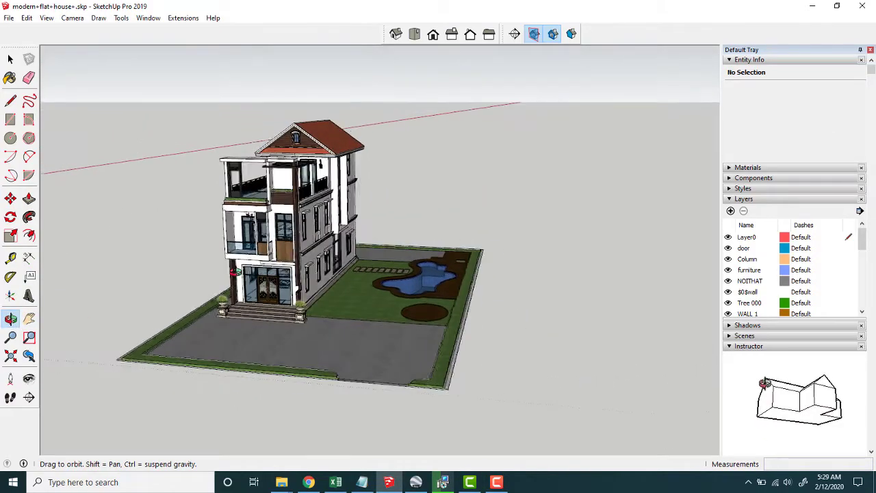
{"action": "left_click_drag", "start_coordinate": [261, 299], "coordinate": [330, 271]}
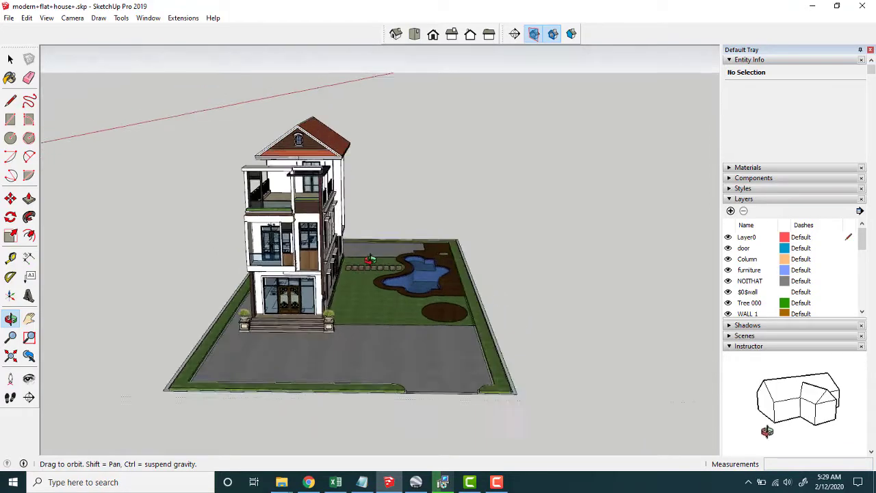
{"action": "left_click_drag", "start_coordinate": [402, 237], "coordinate": [293, 250]}
{"action": "left_click_drag", "start_coordinate": [352, 263], "coordinate": [397, 271]}
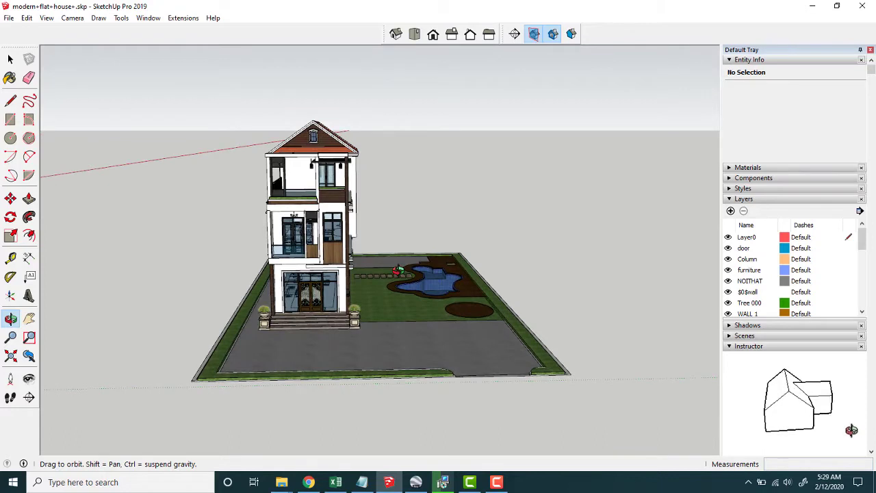
{"action": "left_click_drag", "start_coordinate": [411, 274], "coordinate": [404, 273]}
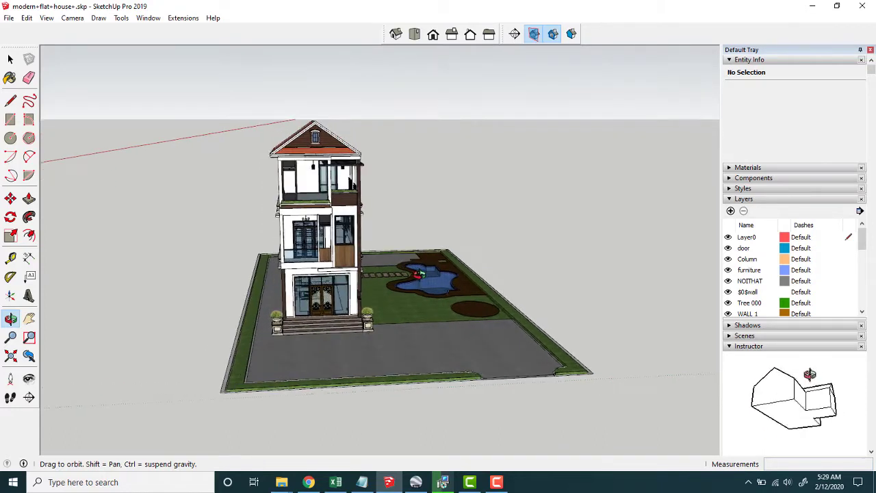
{"action": "scroll", "coordinate": [411, 280], "scroll_direction": "up", "scroll_amount": 3}
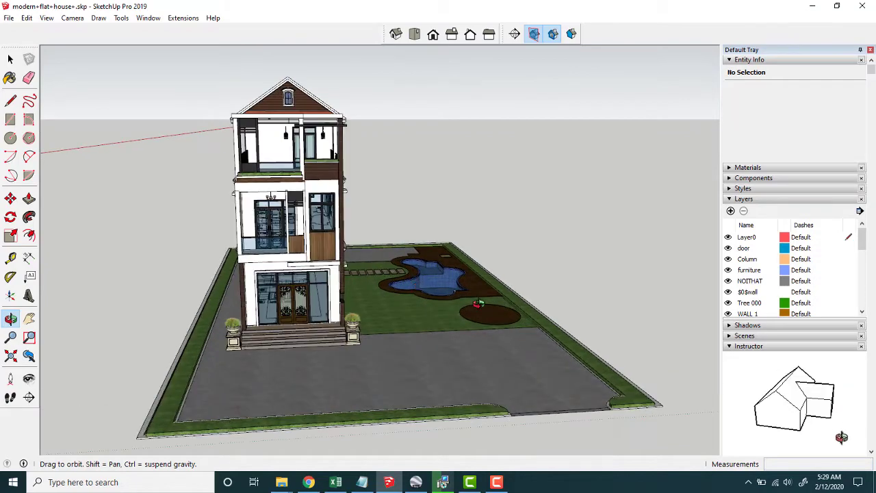
{"action": "left_click_drag", "start_coordinate": [479, 303], "coordinate": [473, 318]}
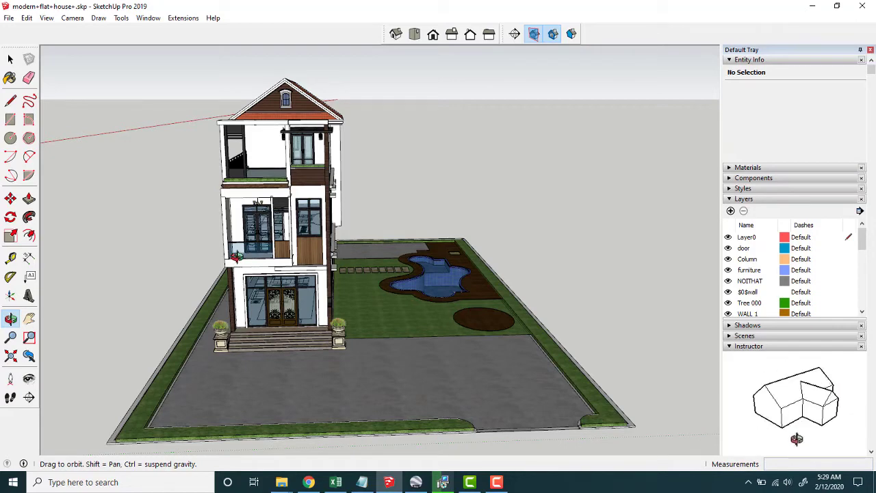
{"action": "mouse_move", "coordinate": [477, 381]}
{"action": "left_mouse_down"}
{"action": "mouse_move", "coordinate": [456, 364]}
{"action": "mouse_move", "coordinate": [497, 356]}
{"action": "mouse_move", "coordinate": [498, 365]}
{"action": "left_mouse_up"}
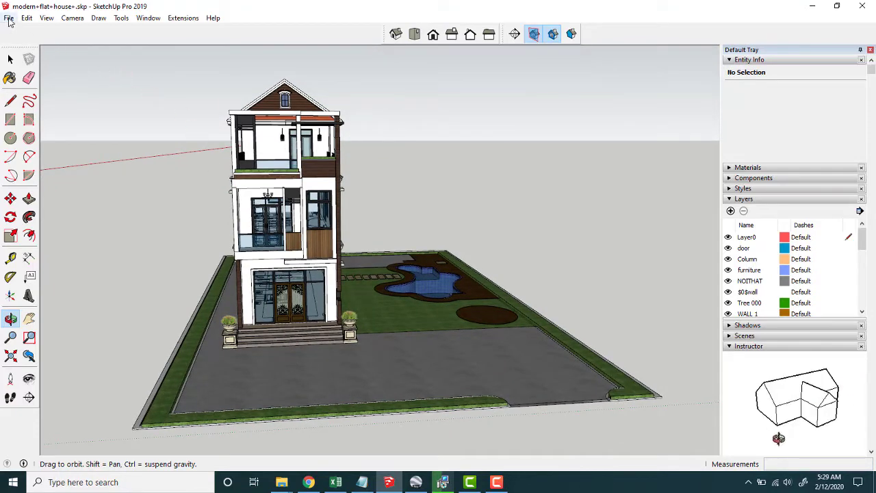
Open the Add Location satellite map from the File > Geo-location menu.
{"action": "left_click", "coordinate": [497, 483]}
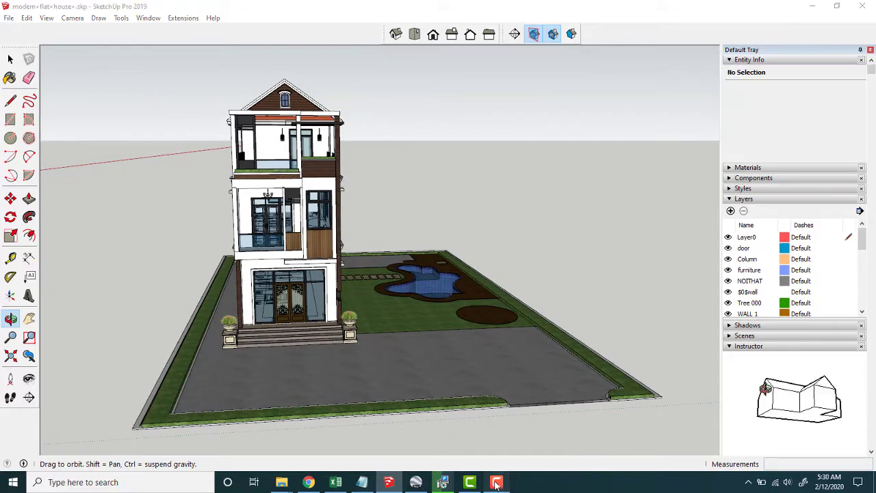
{"action": "left_click", "coordinate": [497, 483]}
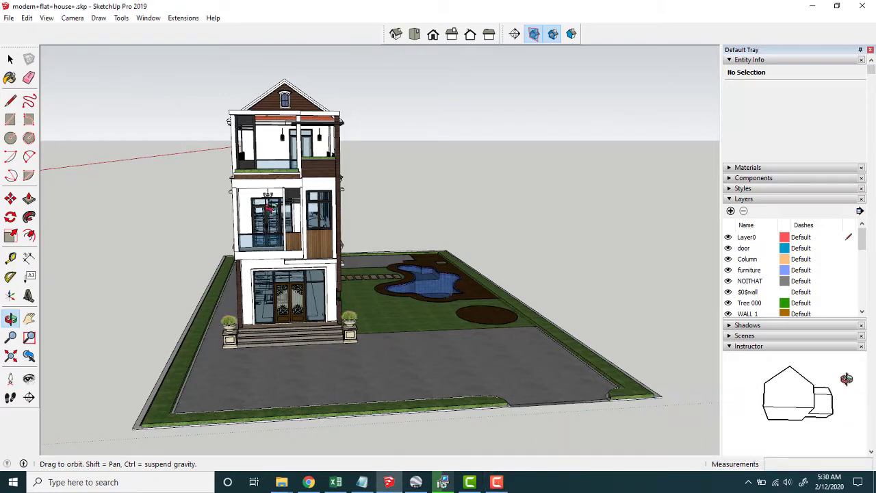
{"action": "left_click", "coordinate": [9, 19]}
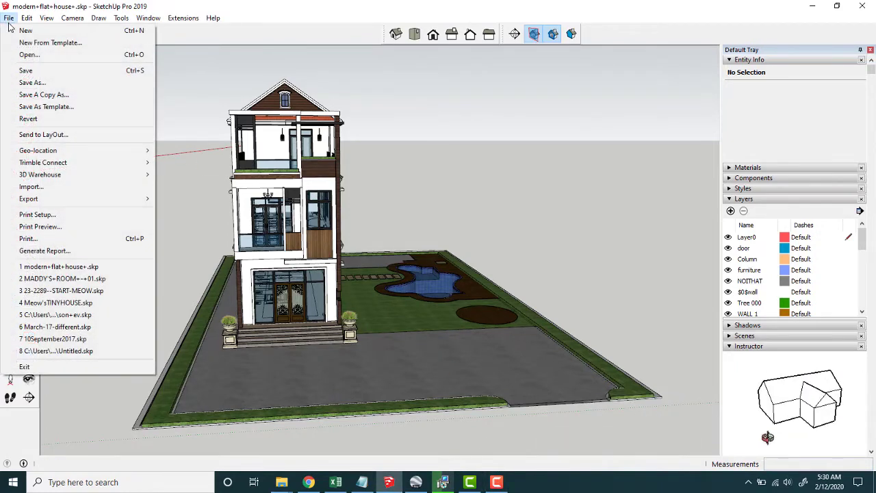
{"action": "mouse_move", "coordinate": [38, 150]}
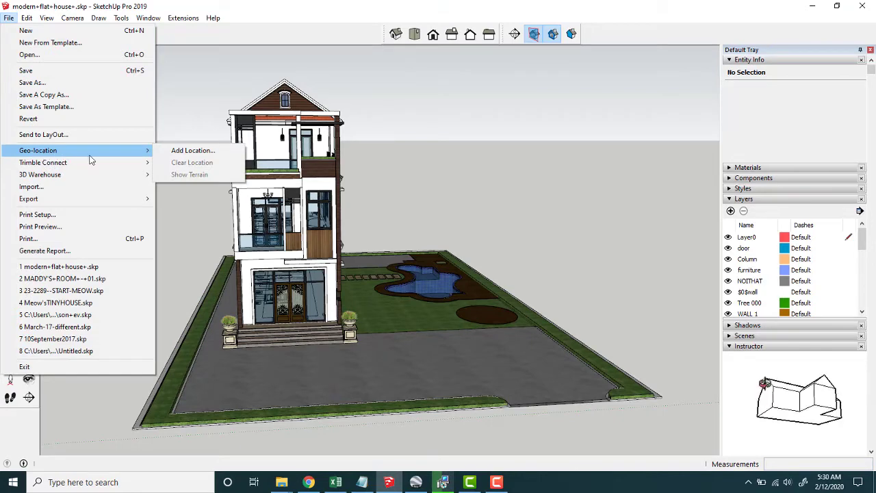
{"action": "left_click", "coordinate": [194, 156]}
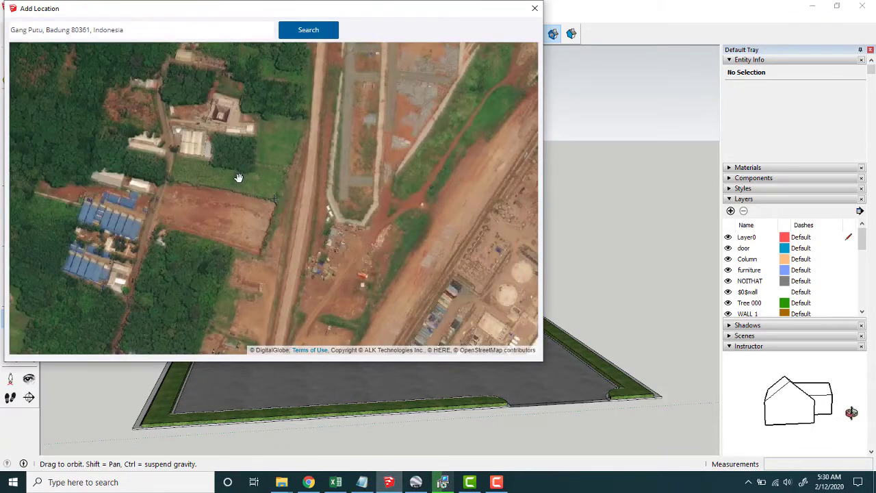
Zoom out and pan the map to centre the coastal industrial area in the region box.
{"action": "scroll", "coordinate": [238, 178], "scroll_direction": "down", "scroll_amount": 1}
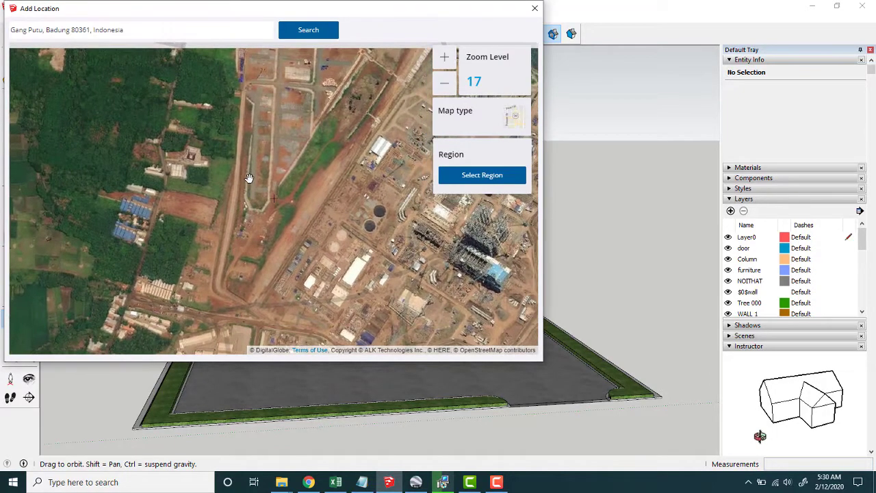
{"action": "scroll", "coordinate": [248, 178], "scroll_direction": "down", "scroll_amount": 2}
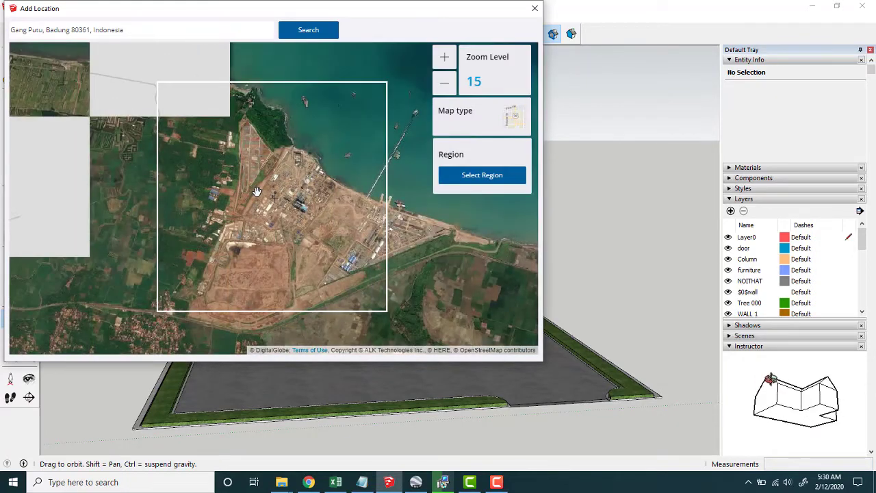
{"action": "mouse_move", "coordinate": [267, 178]}
{"action": "left_mouse_down"}
{"action": "mouse_move", "coordinate": [347, 158]}
{"action": "mouse_move", "coordinate": [247, 194]}
{"action": "left_mouse_up"}
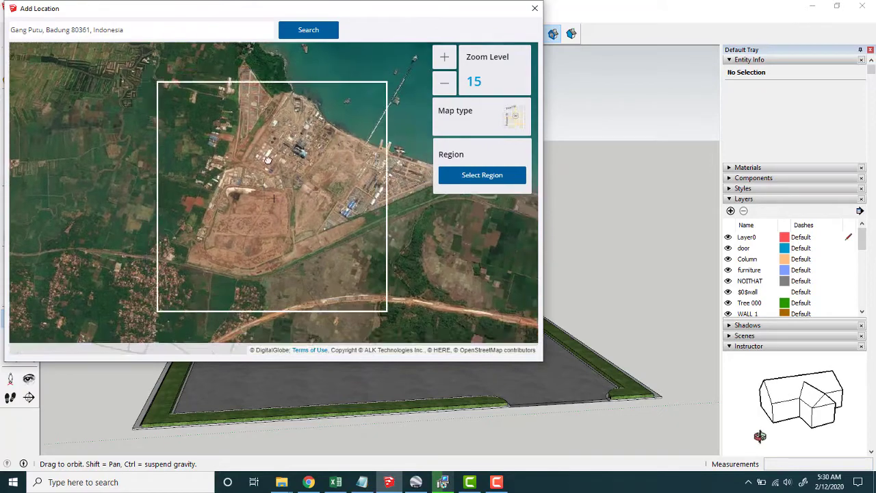
{"action": "scroll", "coordinate": [251, 203], "scroll_direction": "down", "scroll_amount": 1}
{"action": "mouse_move", "coordinate": [283, 230]}
{"action": "left_mouse_down"}
{"action": "mouse_move", "coordinate": [248, 153]}
{"action": "mouse_move", "coordinate": [286, 186]}
{"action": "mouse_move", "coordinate": [254, 176]}
{"action": "left_mouse_up"}
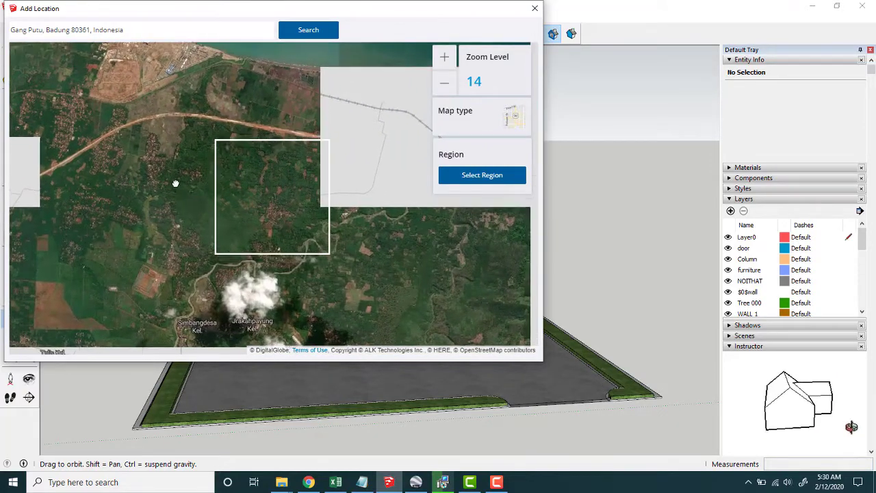
{"action": "left_click_drag", "start_coordinate": [176, 182], "coordinate": [256, 239]}
{"action": "mouse_move", "coordinate": [242, 188]}
{"action": "left_mouse_down"}
{"action": "mouse_move", "coordinate": [280, 260]}
{"action": "mouse_move", "coordinate": [299, 268]}
{"action": "left_mouse_up"}
{"action": "left_click_drag", "start_coordinate": [141, 30], "coordinate": [3, 30]}
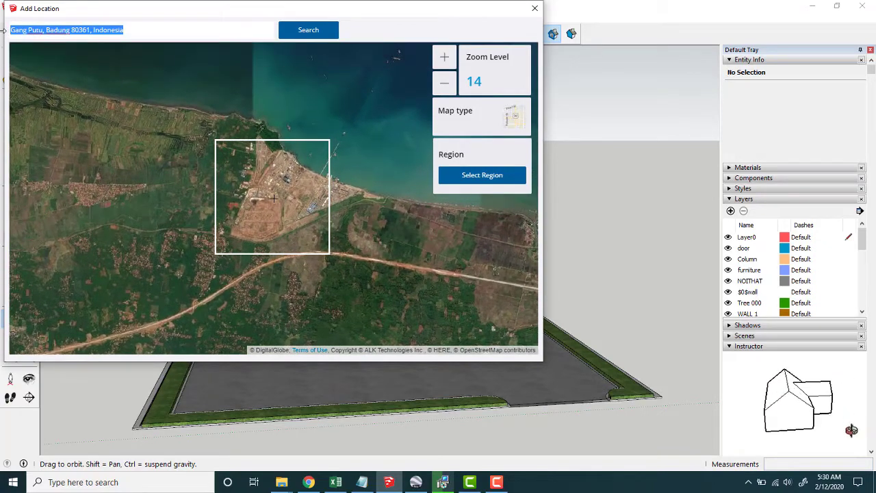
Search the map for Batang, Indonesia.
{"action": "type", "text": "batang"}
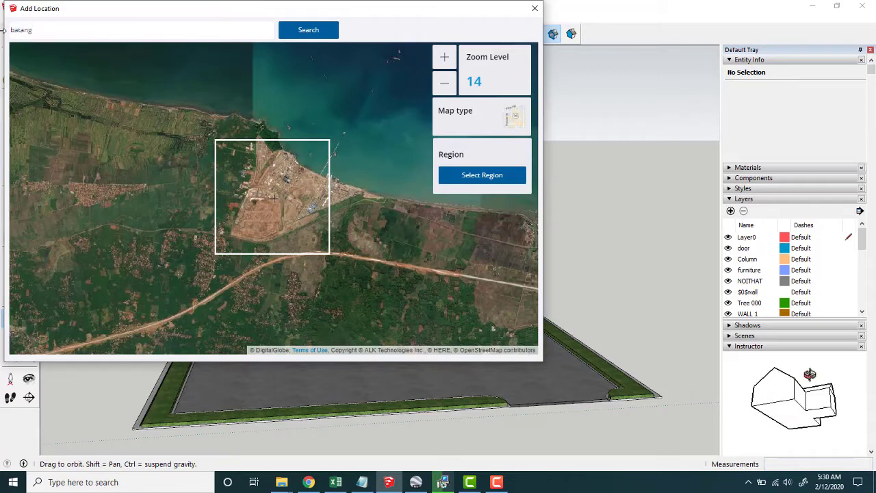
{"action": "key", "text": "Return"}
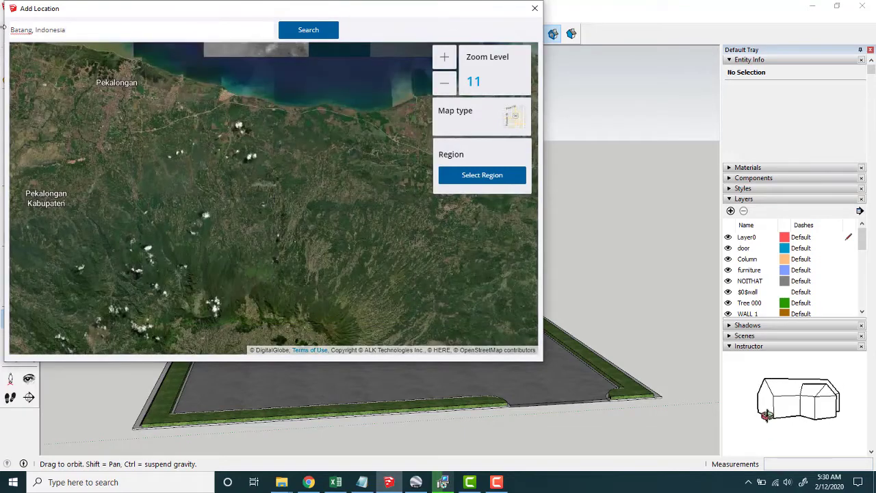
{"action": "scroll", "coordinate": [234, 157], "scroll_direction": "down", "scroll_amount": 2}
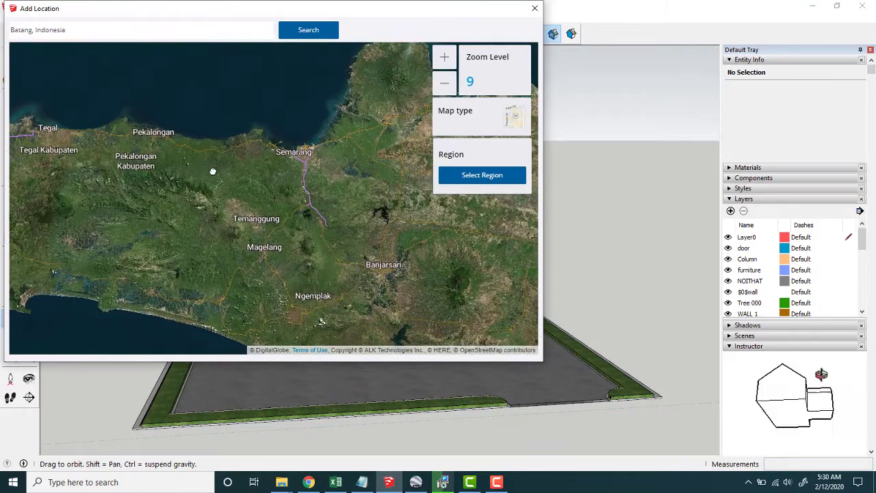
{"action": "scroll", "coordinate": [186, 162], "scroll_direction": "up", "scroll_amount": 2}
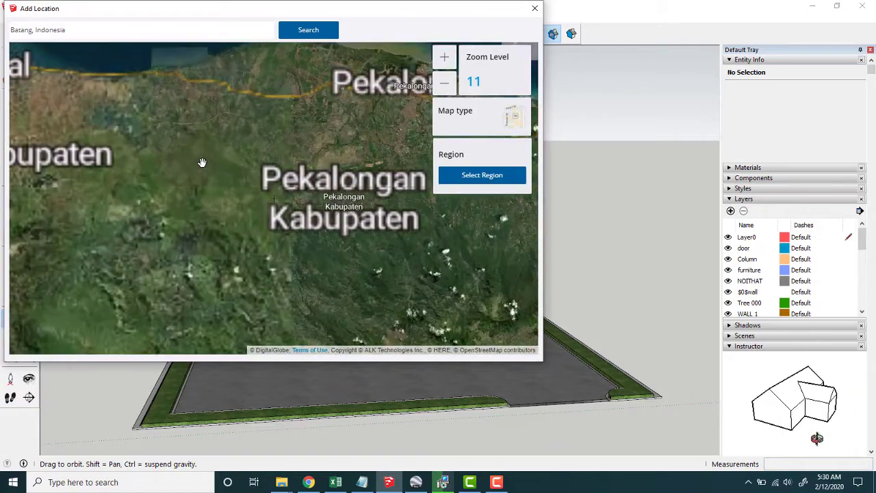
Pan the map west to the Tegal coast, then back east over the farmland beyond it.
{"action": "left_click_drag", "start_coordinate": [221, 158], "coordinate": [299, 180]}
{"action": "left_click_drag", "start_coordinate": [169, 144], "coordinate": [237, 166]}
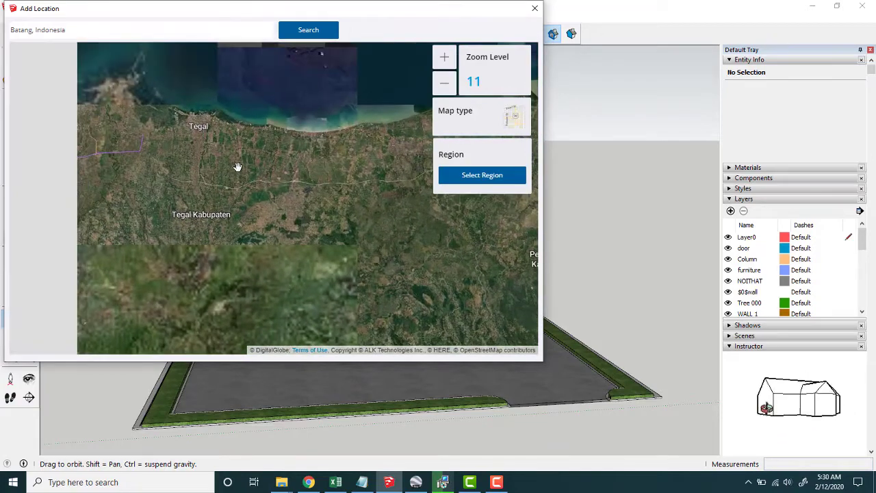
{"action": "scroll", "coordinate": [209, 191], "scroll_direction": "up", "scroll_amount": 1}
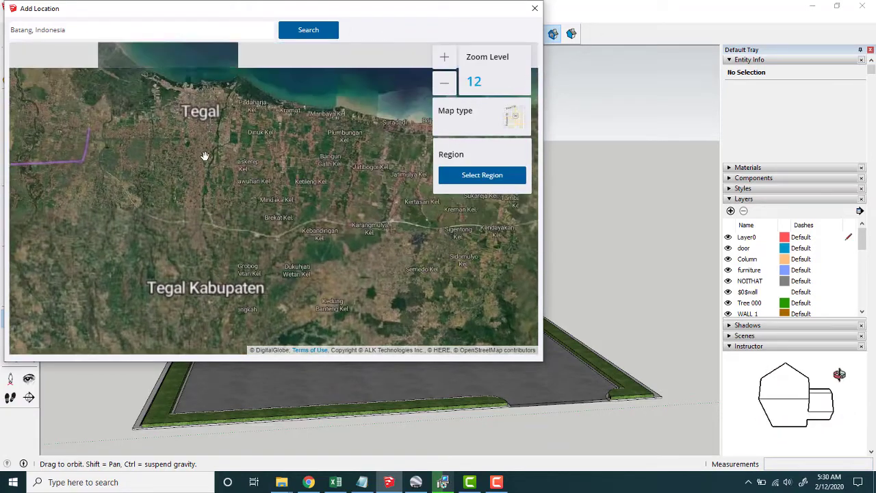
{"action": "scroll", "coordinate": [185, 137], "scroll_direction": "up", "scroll_amount": 2}
{"action": "left_click_drag", "start_coordinate": [179, 129], "coordinate": [229, 212]}
{"action": "left_click_drag", "start_coordinate": [231, 163], "coordinate": [260, 215]}
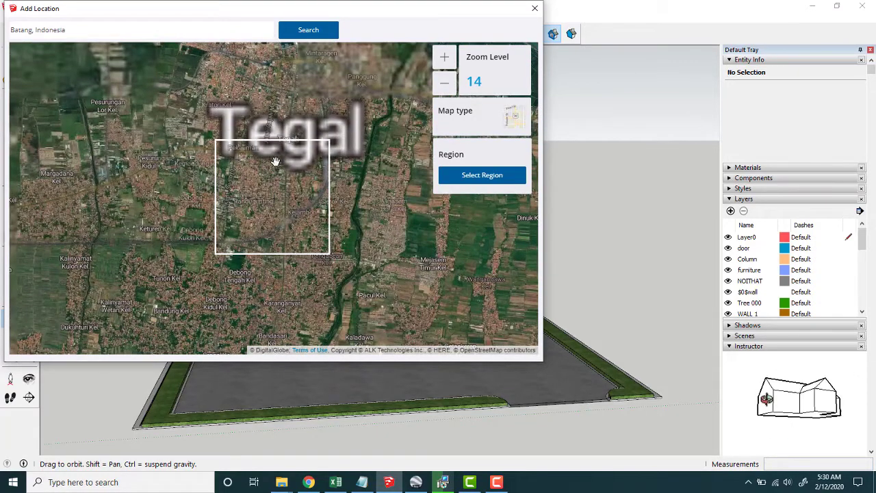
{"action": "mouse_move", "coordinate": [275, 162]}
{"action": "left_mouse_down"}
{"action": "mouse_move", "coordinate": [272, 171]}
{"action": "mouse_move", "coordinate": [199, 196]}
{"action": "mouse_move", "coordinate": [195, 235]}
{"action": "mouse_move", "coordinate": [213, 176]}
{"action": "mouse_move", "coordinate": [270, 143]}
{"action": "mouse_move", "coordinate": [301, 213]}
{"action": "left_mouse_up"}
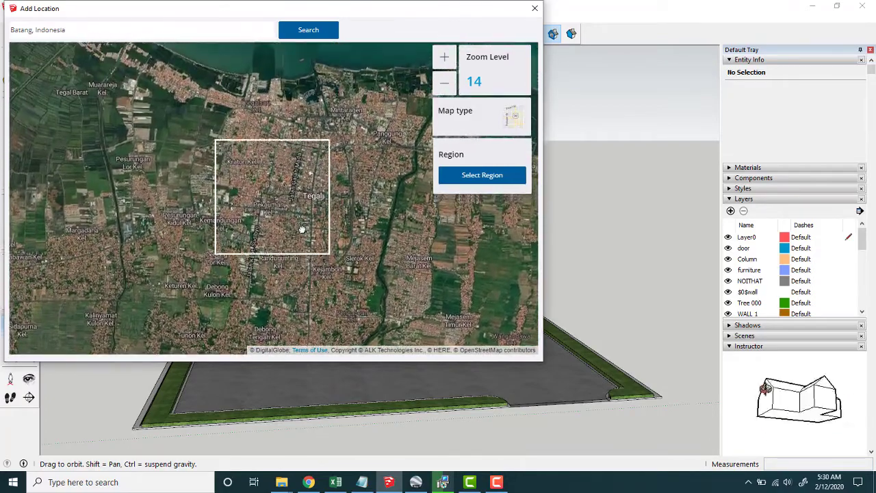
{"action": "left_click_drag", "start_coordinate": [317, 242], "coordinate": [157, 205]}
{"action": "left_click_drag", "start_coordinate": [342, 231], "coordinate": [128, 186]}
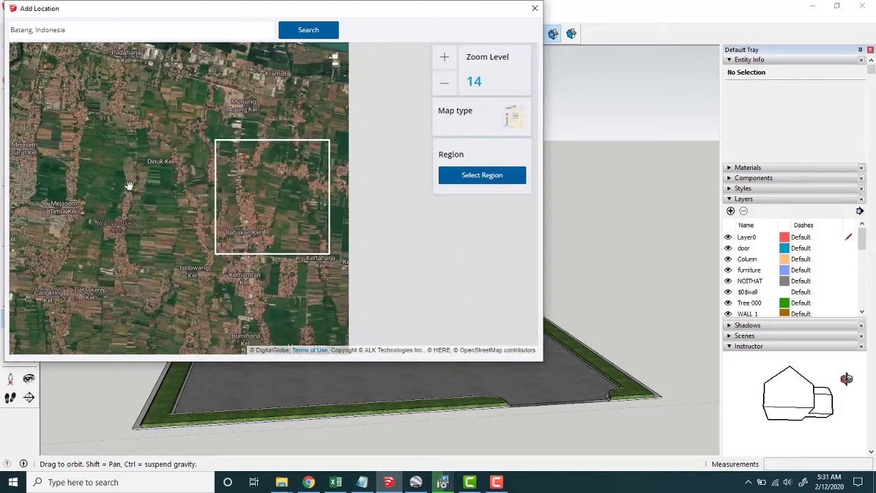
{"action": "scroll", "coordinate": [325, 222], "scroll_direction": "down", "scroll_amount": 1}
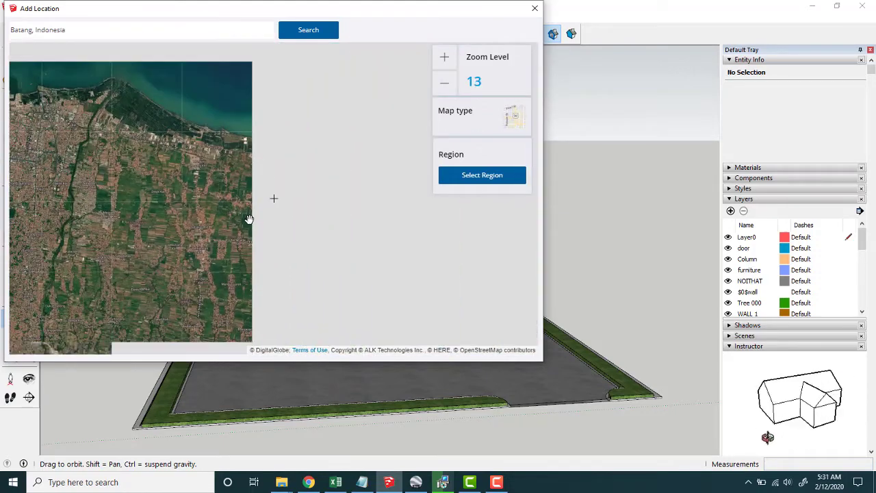
{"action": "scroll", "coordinate": [249, 219], "scroll_direction": "down", "scroll_amount": 2}
{"action": "mouse_move", "coordinate": [382, 244]}
{"action": "left_mouse_down"}
{"action": "mouse_move", "coordinate": [284, 223]}
{"action": "mouse_move", "coordinate": [314, 217]}
{"action": "left_mouse_up"}
{"action": "scroll", "coordinate": [170, 205], "scroll_direction": "up", "scroll_amount": 2}
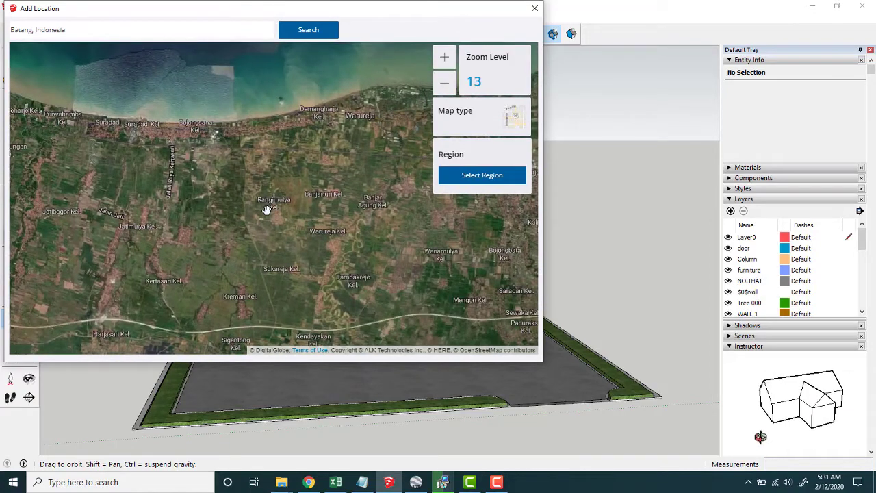
Pan east along the coast past Taman, Bulu and Pekalongan to the target stretch.
{"action": "mouse_move", "coordinate": [472, 213]}
{"action": "left_mouse_down"}
{"action": "mouse_move", "coordinate": [304, 176]}
{"action": "mouse_move", "coordinate": [180, 166]}
{"action": "left_mouse_up"}
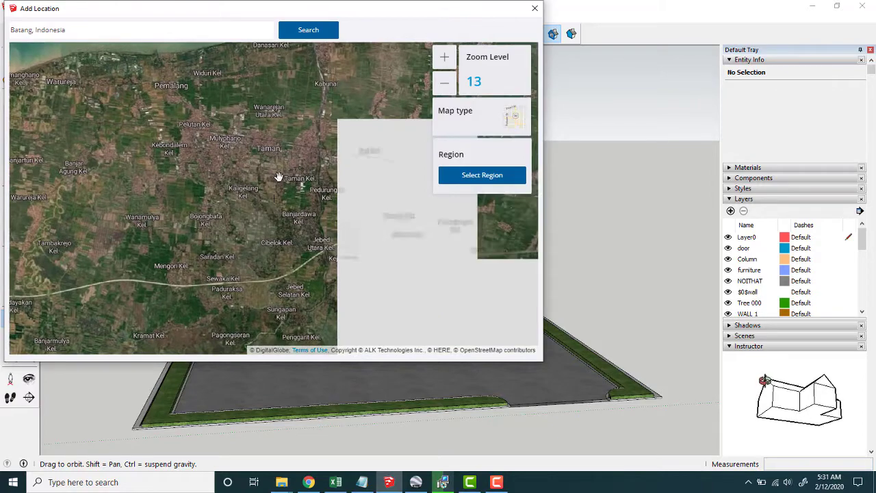
{"action": "left_click_drag", "start_coordinate": [278, 177], "coordinate": [215, 195]}
{"action": "left_click_drag", "start_coordinate": [297, 152], "coordinate": [243, 193]}
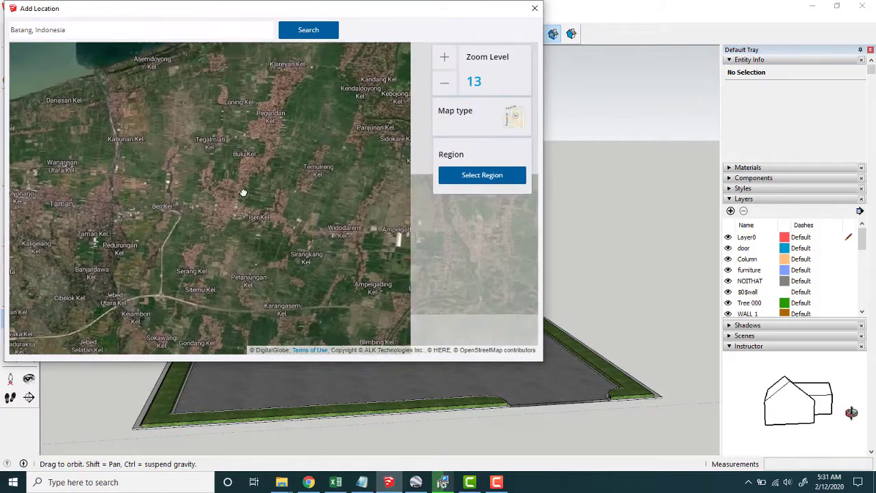
{"action": "scroll", "coordinate": [210, 210], "scroll_direction": "down", "scroll_amount": 1}
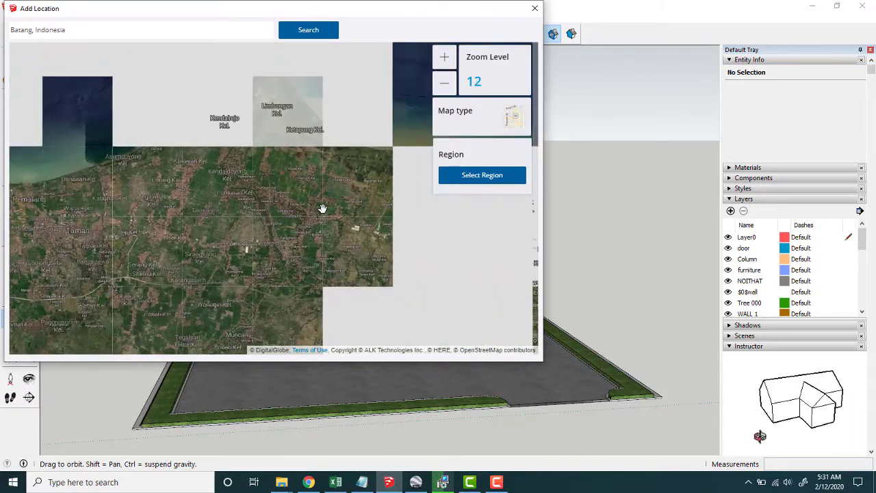
{"action": "left_click_drag", "start_coordinate": [328, 180], "coordinate": [146, 149]}
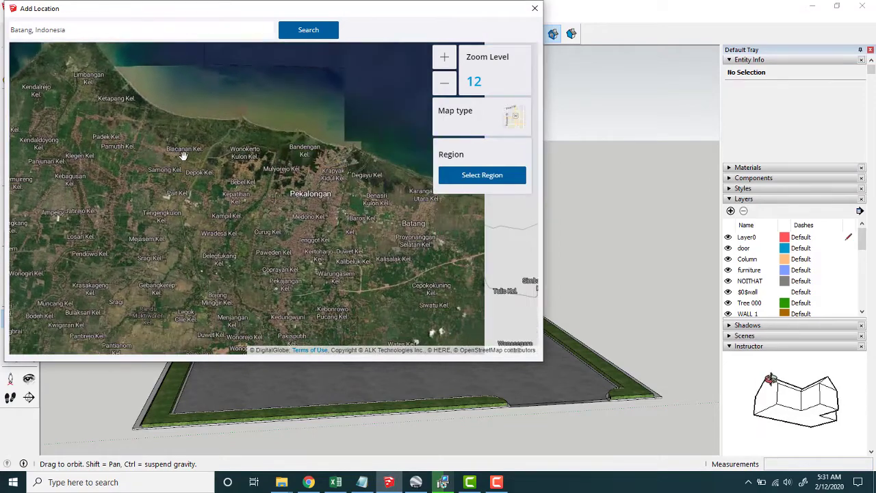
{"action": "scroll", "coordinate": [188, 157], "scroll_direction": "down", "scroll_amount": 1}
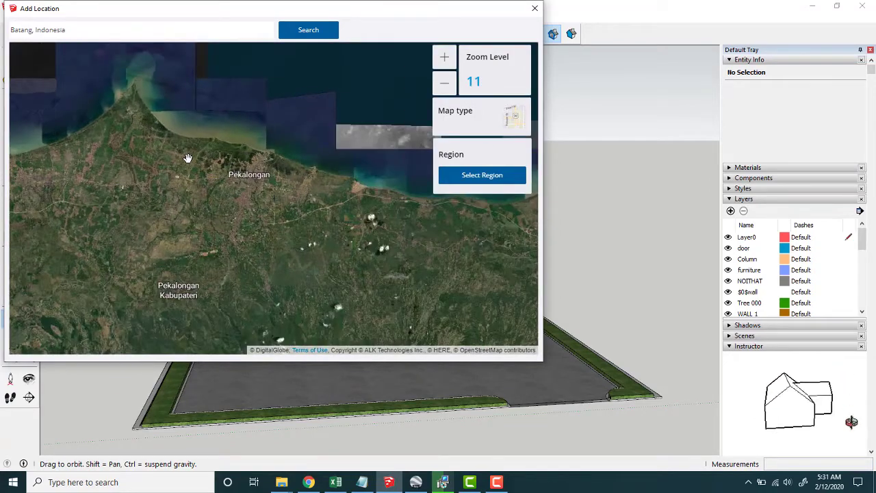
{"action": "left_click_drag", "start_coordinate": [318, 236], "coordinate": [191, 182]}
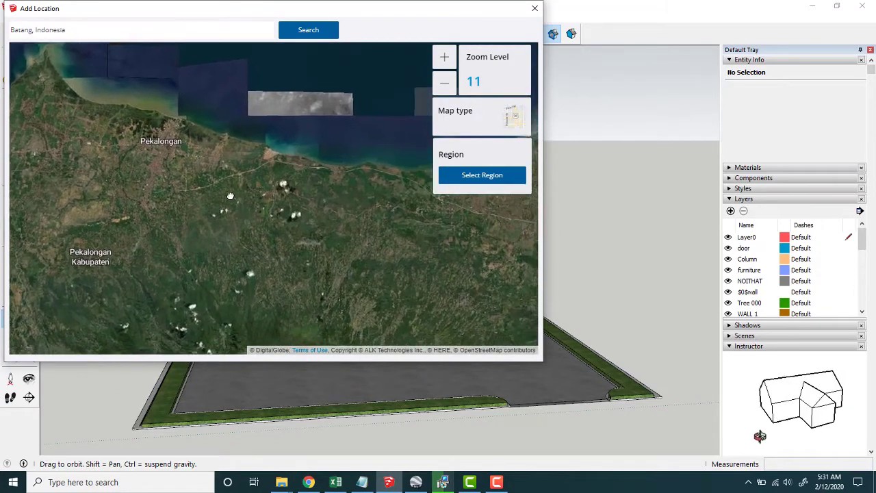
{"action": "left_click_drag", "start_coordinate": [332, 205], "coordinate": [176, 203]}
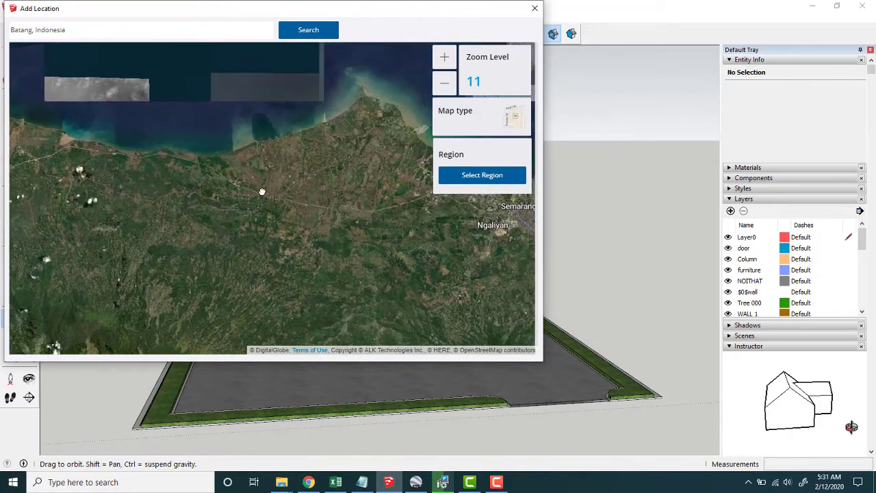
{"action": "mouse_move", "coordinate": [264, 190]}
{"action": "left_mouse_down"}
{"action": "mouse_move", "coordinate": [207, 183]}
{"action": "mouse_move", "coordinate": [362, 197]}
{"action": "left_mouse_up"}
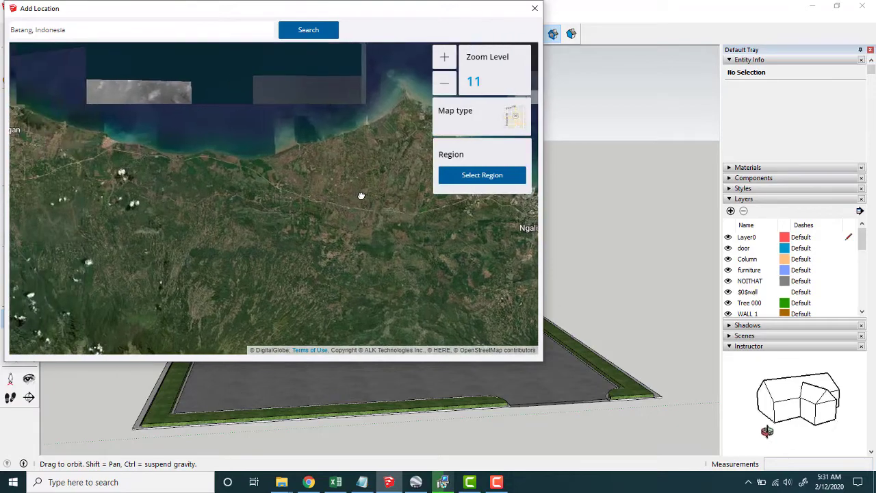
{"action": "left_click_drag", "start_coordinate": [93, 160], "coordinate": [195, 164]}
Zoom to level 17 and centre the map on the Batang coastal power plant site.
{"action": "scroll", "coordinate": [188, 161], "scroll_direction": "up", "scroll_amount": 2}
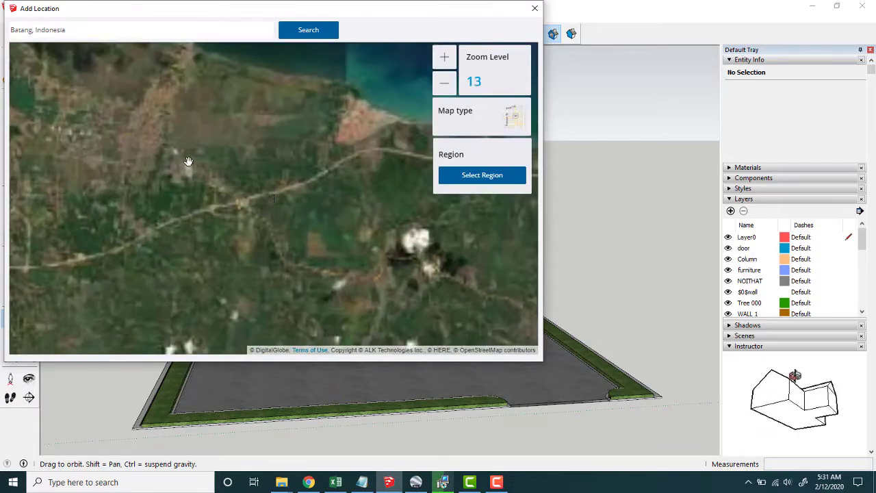
{"action": "scroll", "coordinate": [322, 172], "scroll_direction": "up", "scroll_amount": 1}
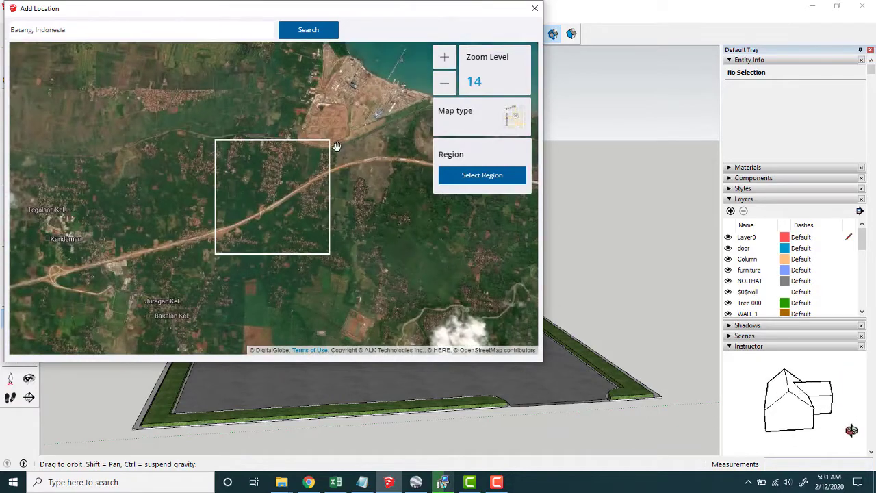
{"action": "scroll", "coordinate": [308, 180], "scroll_direction": "up", "scroll_amount": 2}
{"action": "scroll", "coordinate": [308, 180], "scroll_direction": "up", "scroll_amount": 1}
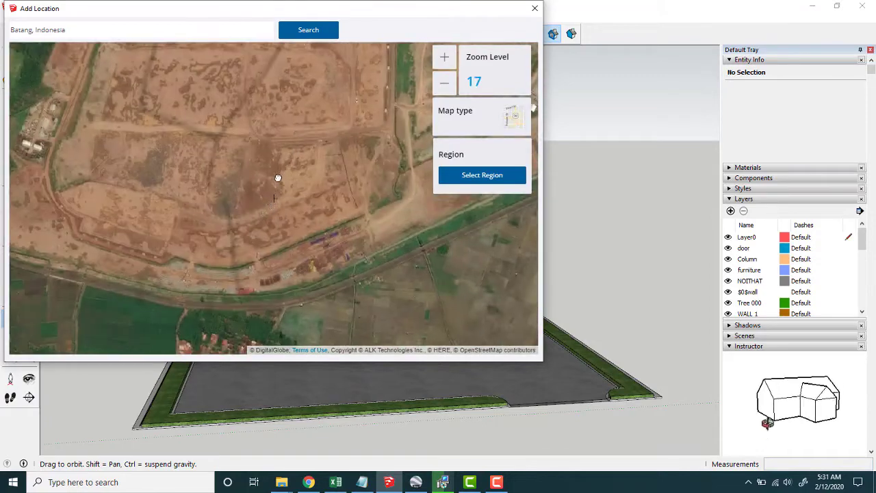
{"action": "left_click_drag", "start_coordinate": [274, 157], "coordinate": [144, 178]}
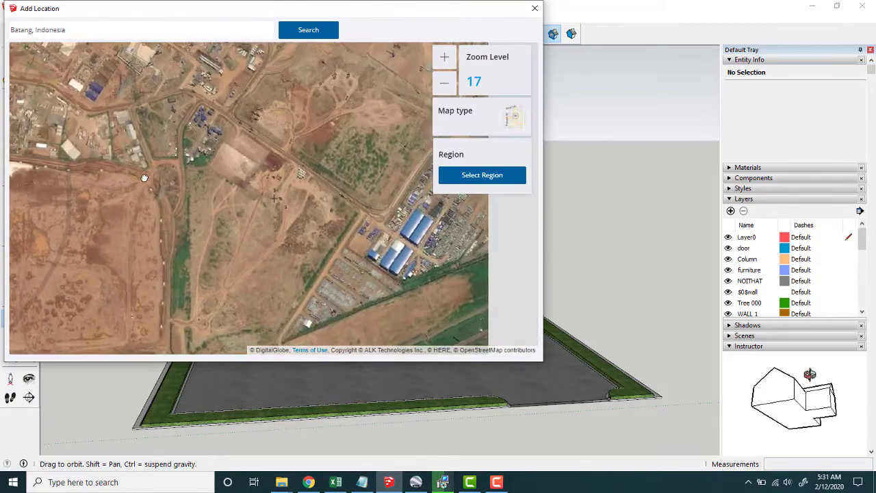
{"action": "left_click_drag", "start_coordinate": [252, 203], "coordinate": [244, 259]}
{"action": "left_click_drag", "start_coordinate": [216, 137], "coordinate": [137, 89]}
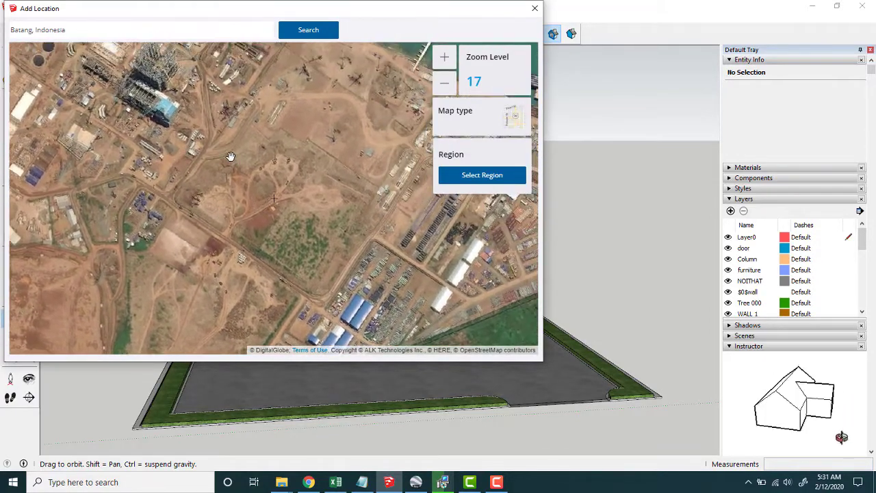
{"action": "scroll", "coordinate": [206, 137], "scroll_direction": "up", "scroll_amount": 1}
{"action": "left_click_drag", "start_coordinate": [205, 137], "coordinate": [269, 196]}
{"action": "scroll", "coordinate": [269, 195], "scroll_direction": "down", "scroll_amount": 1}
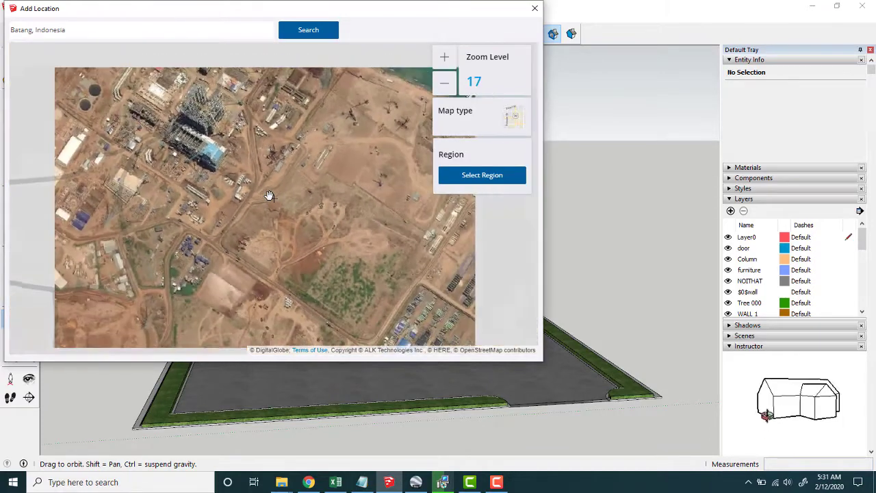
{"action": "left_click_drag", "start_coordinate": [294, 151], "coordinate": [291, 175]}
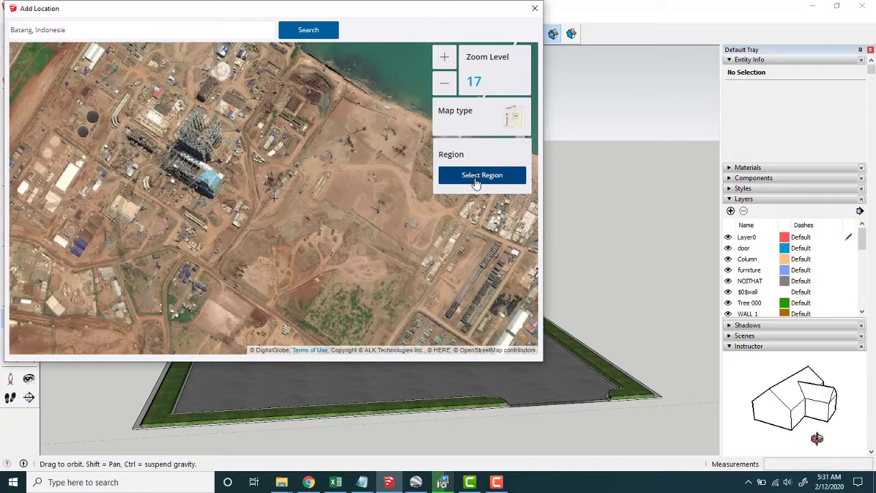
Frame the power plant site with Select Region and import it as terrain.
{"action": "left_click", "coordinate": [475, 176]}
{"action": "left_click_drag", "start_coordinate": [250, 151], "coordinate": [254, 204]}
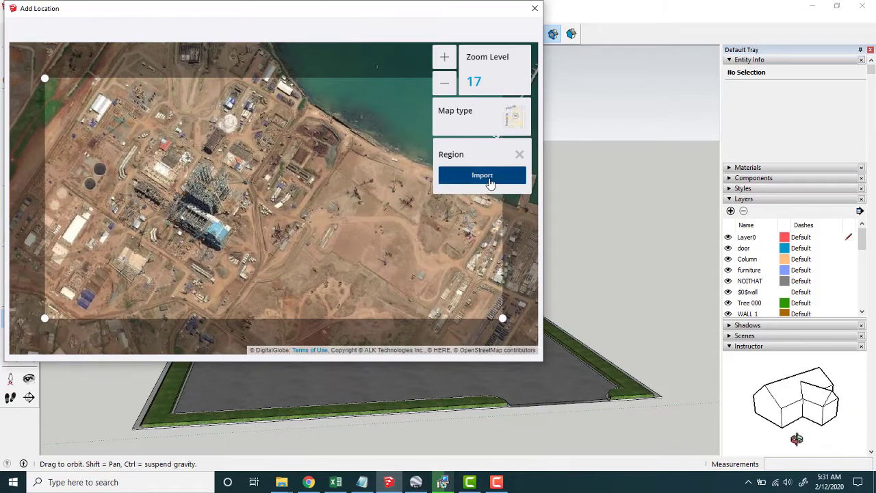
{"action": "left_click", "coordinate": [490, 180]}
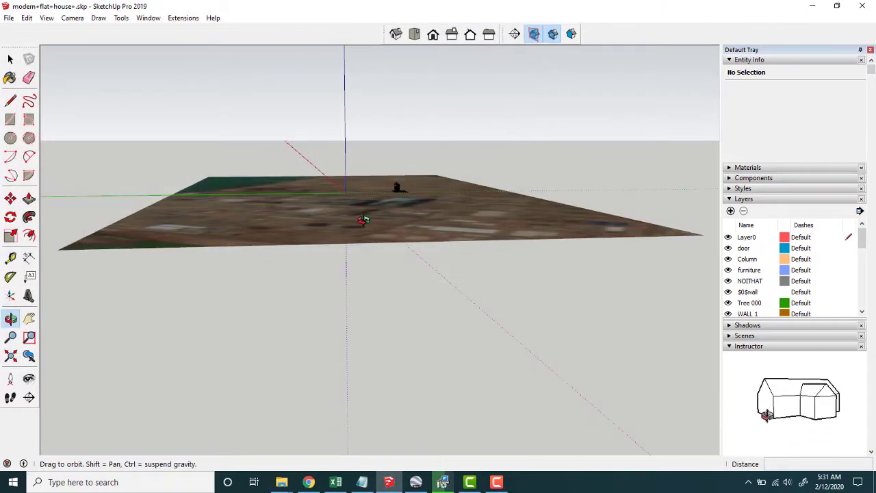
Zoom in and orbit around the house to inspect it on the imported satellite terrain.
{"action": "left_click_drag", "start_coordinate": [361, 219], "coordinate": [392, 250]}
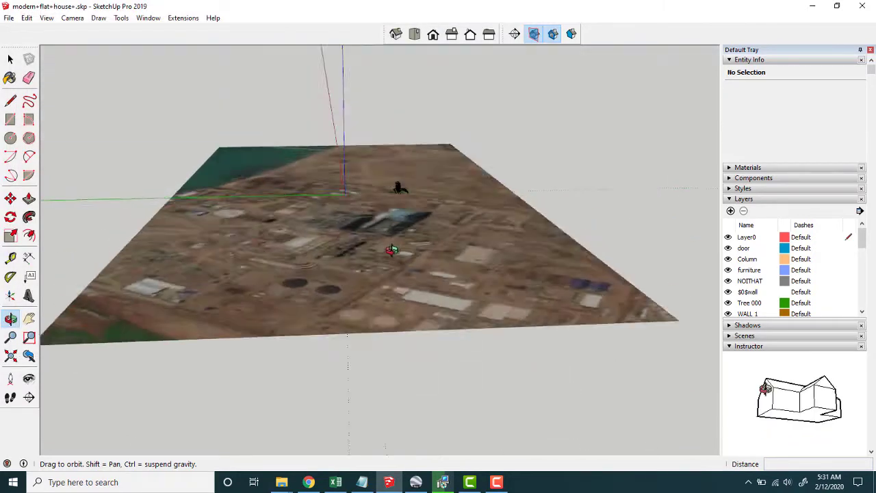
{"action": "scroll", "coordinate": [392, 250], "scroll_direction": "up", "scroll_amount": 2}
{"action": "scroll", "coordinate": [394, 232], "scroll_direction": "up", "scroll_amount": 2}
{"action": "scroll", "coordinate": [397, 213], "scroll_direction": "up", "scroll_amount": 2}
{"action": "scroll", "coordinate": [402, 192], "scroll_direction": "up", "scroll_amount": 2}
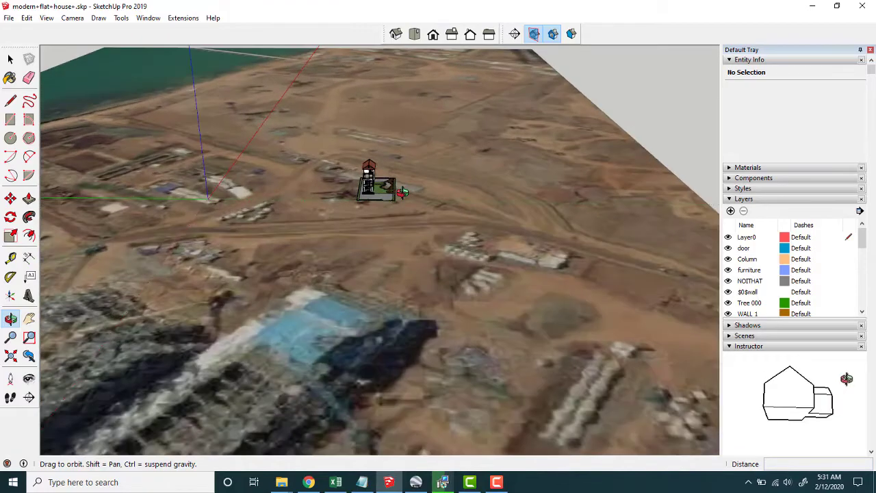
{"action": "scroll", "coordinate": [403, 194], "scroll_direction": "up", "scroll_amount": 2}
{"action": "scroll", "coordinate": [401, 194], "scroll_direction": "up", "scroll_amount": 2}
{"action": "scroll", "coordinate": [365, 197], "scroll_direction": "up", "scroll_amount": 2}
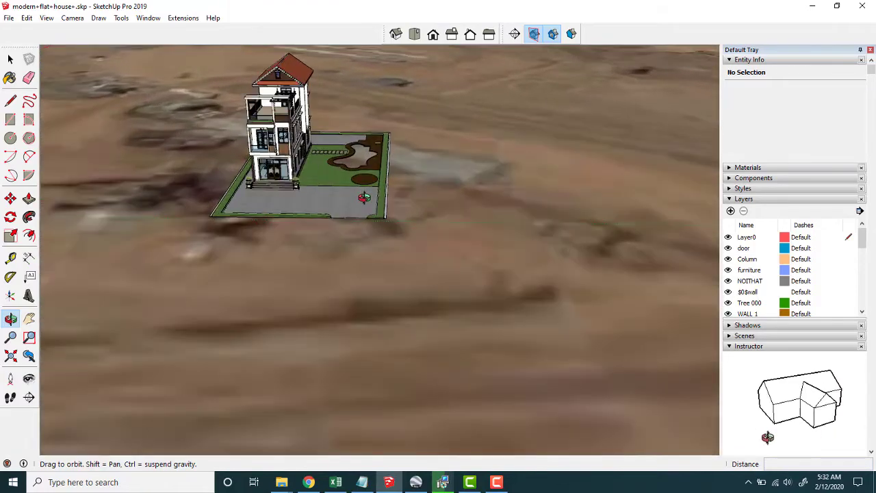
{"action": "left_click_drag", "start_coordinate": [364, 198], "coordinate": [361, 257]}
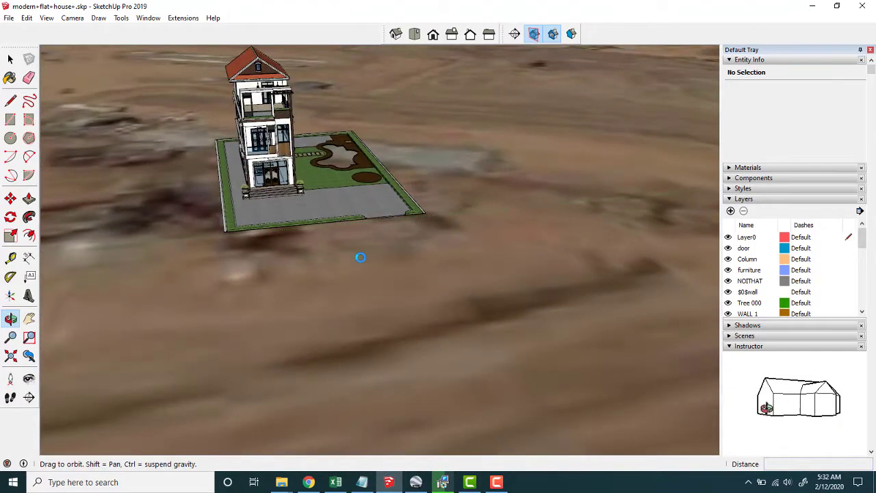
{"action": "left_click_drag", "start_coordinate": [376, 226], "coordinate": [370, 223]}
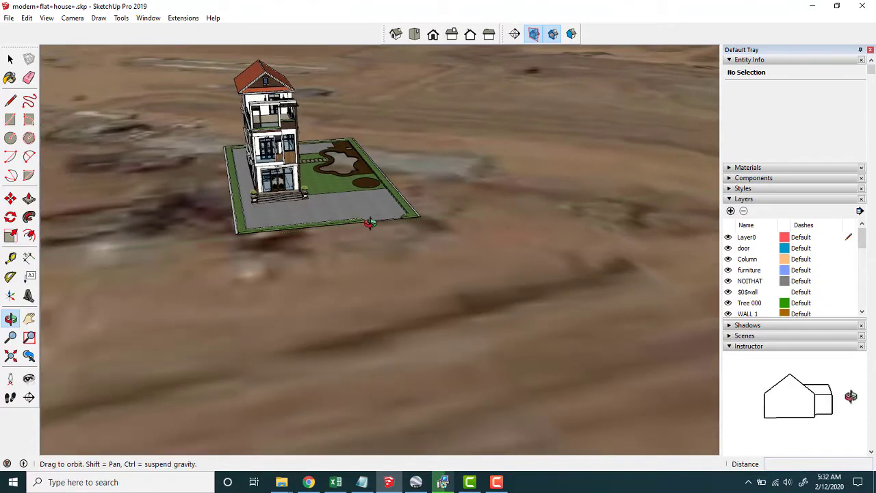
{"action": "scroll", "coordinate": [369, 223], "scroll_direction": "down", "scroll_amount": 4}
{"action": "scroll", "coordinate": [370, 231], "scroll_direction": "down", "scroll_amount": 1}
{"action": "scroll", "coordinate": [363, 224], "scroll_direction": "down", "scroll_amount": 2}
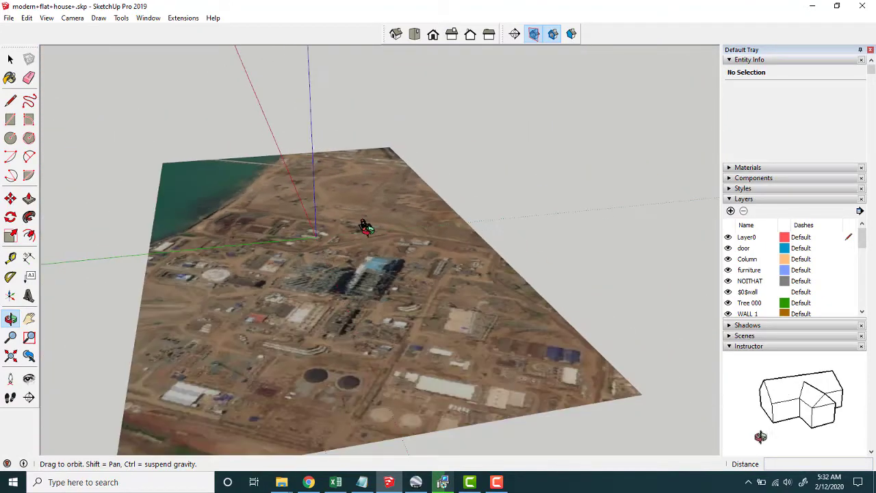
Open Add Location for Batang, Indonesia, then close it without importing terrain.
{"action": "left_click", "coordinate": [9, 18]}
{"action": "mouse_move", "coordinate": [39, 150]}
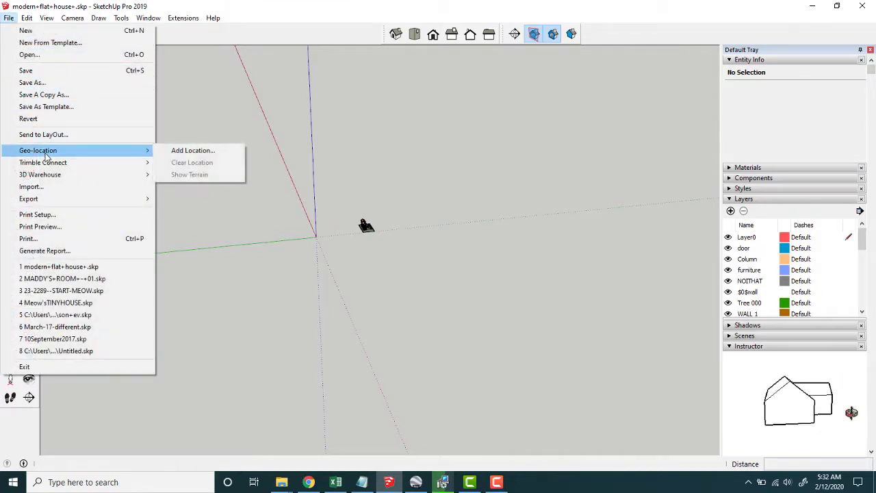
{"action": "left_click", "coordinate": [199, 154]}
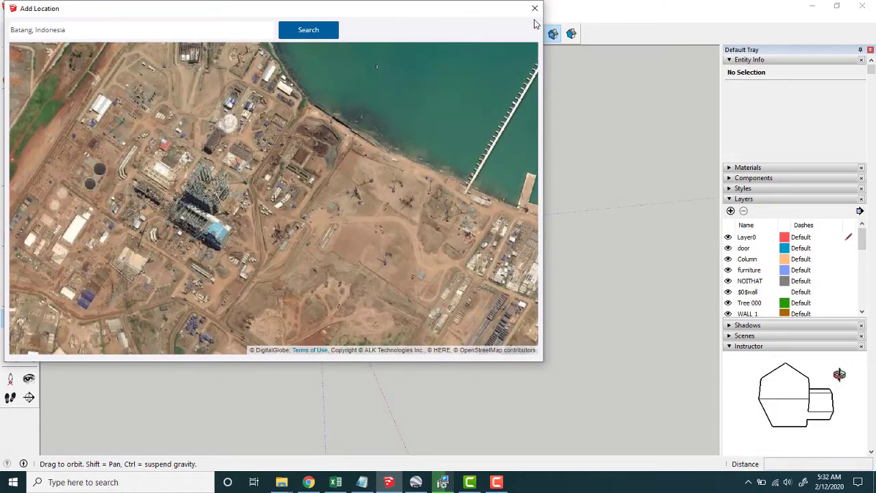
{"action": "left_click", "coordinate": [534, 8]}
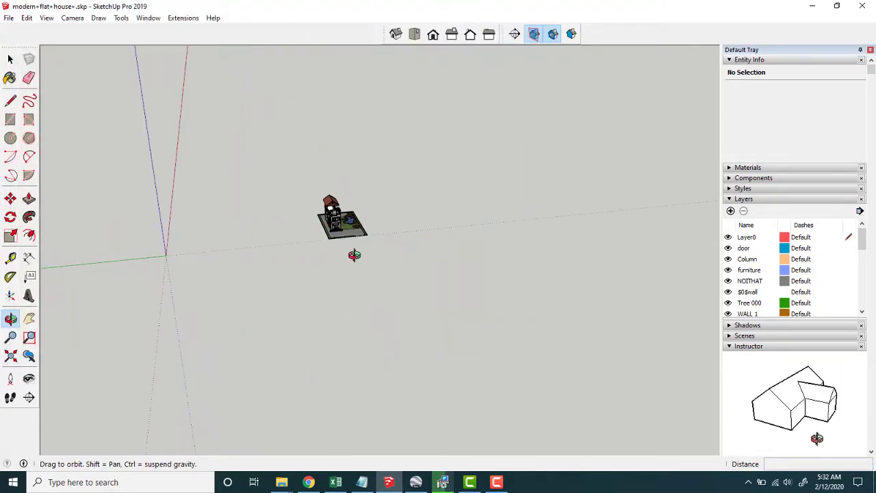
Orbit and zoom back in until the house fills the view.
{"action": "left_click_drag", "start_coordinate": [349, 171], "coordinate": [346, 205]}
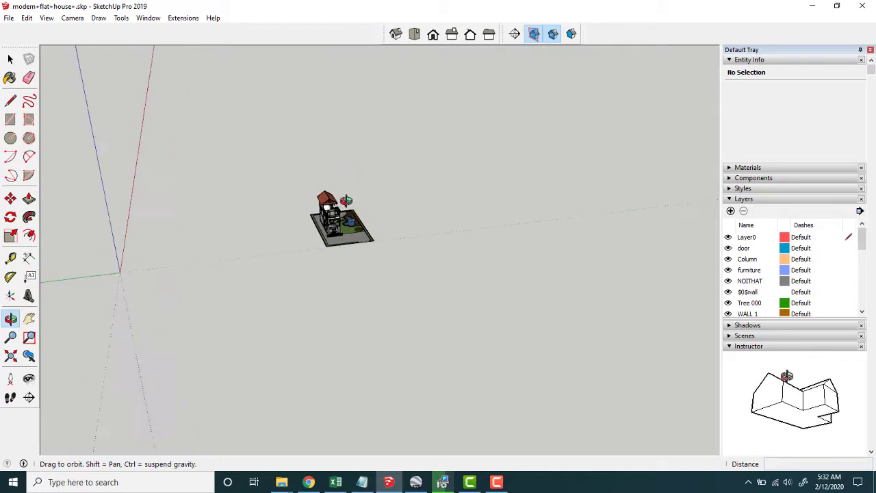
{"action": "scroll", "coordinate": [347, 229], "scroll_direction": "up", "scroll_amount": 5}
{"action": "scroll", "coordinate": [349, 239], "scroll_direction": "up", "scroll_amount": 2}
{"action": "scroll", "coordinate": [350, 250], "scroll_direction": "up", "scroll_amount": 2}
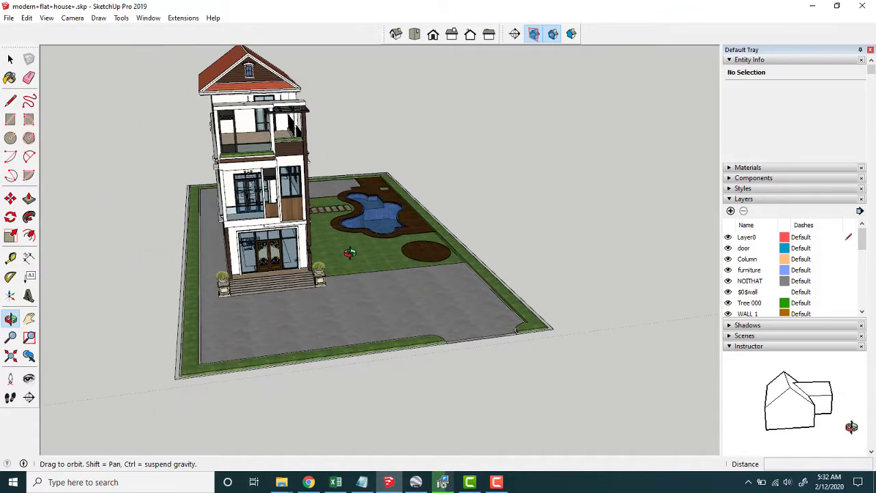
{"action": "left_click", "coordinate": [9, 18]}
{"action": "mouse_move", "coordinate": [38, 149]}
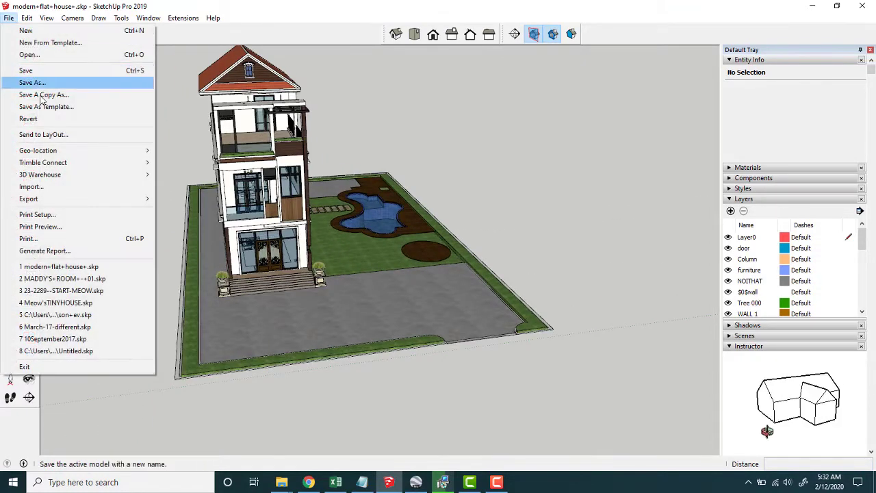
Reopen Add Location, frame the Batang site, select its region and import it beneath the house.
{"action": "left_click", "coordinate": [186, 152]}
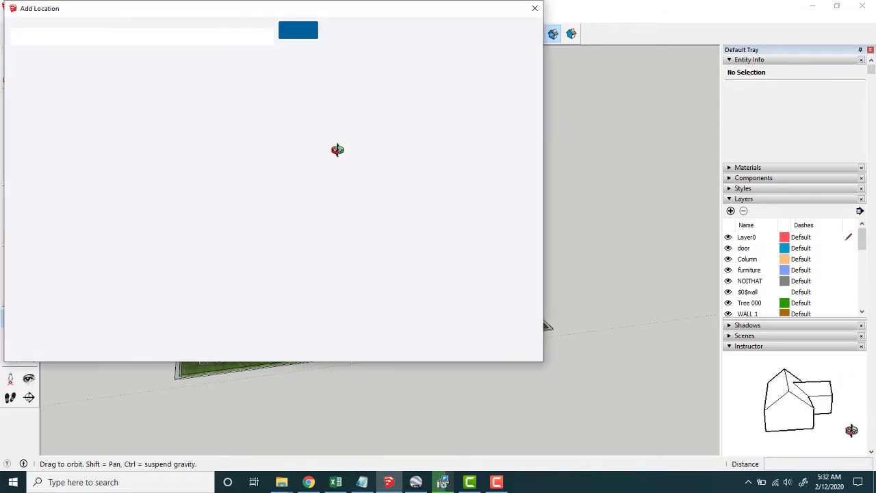
{"action": "scroll", "coordinate": [280, 198], "scroll_direction": "up", "scroll_amount": 2}
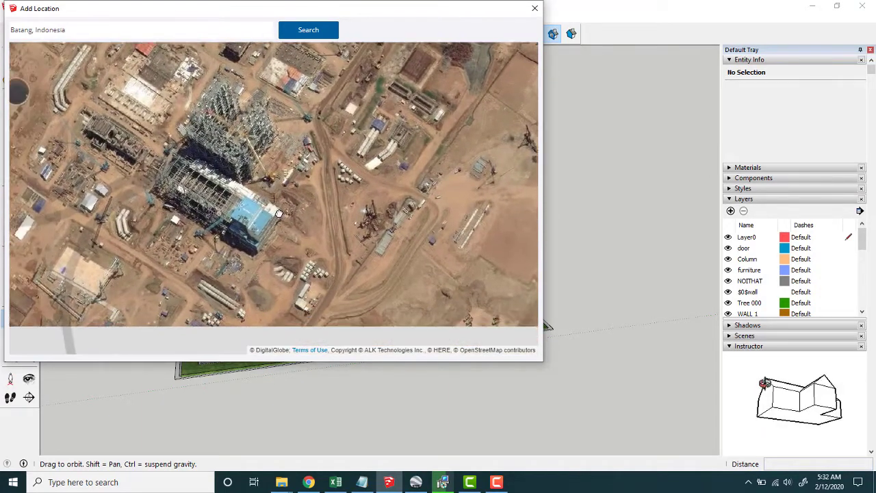
{"action": "mouse_move", "coordinate": [280, 213]}
{"action": "left_mouse_down"}
{"action": "mouse_move", "coordinate": [215, 223]}
{"action": "mouse_move", "coordinate": [247, 223]}
{"action": "left_mouse_up"}
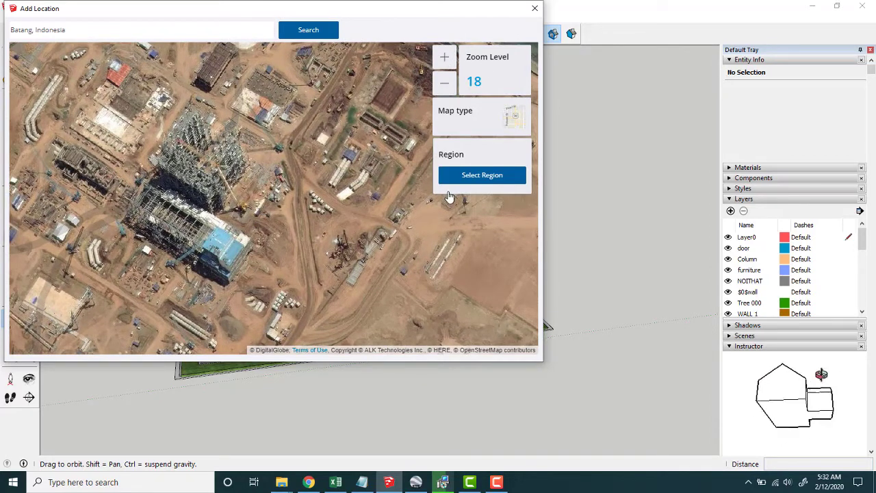
{"action": "left_click", "coordinate": [467, 177]}
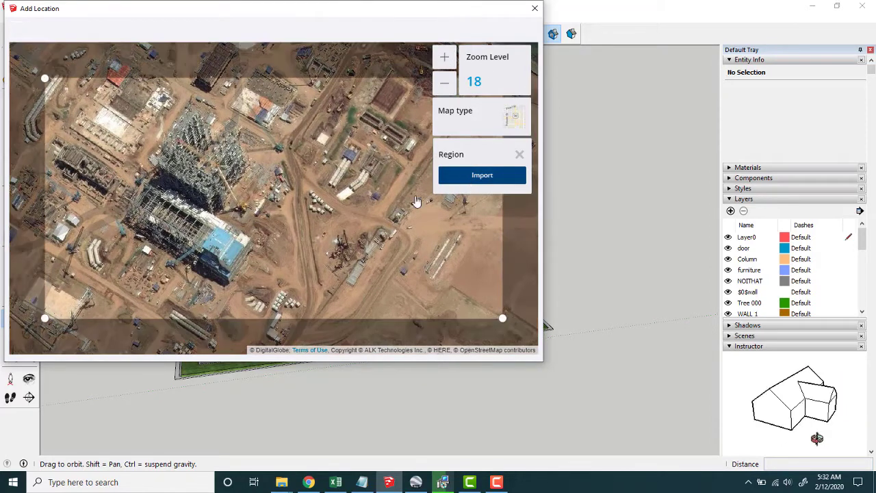
{"action": "left_click_drag", "start_coordinate": [349, 205], "coordinate": [327, 212]}
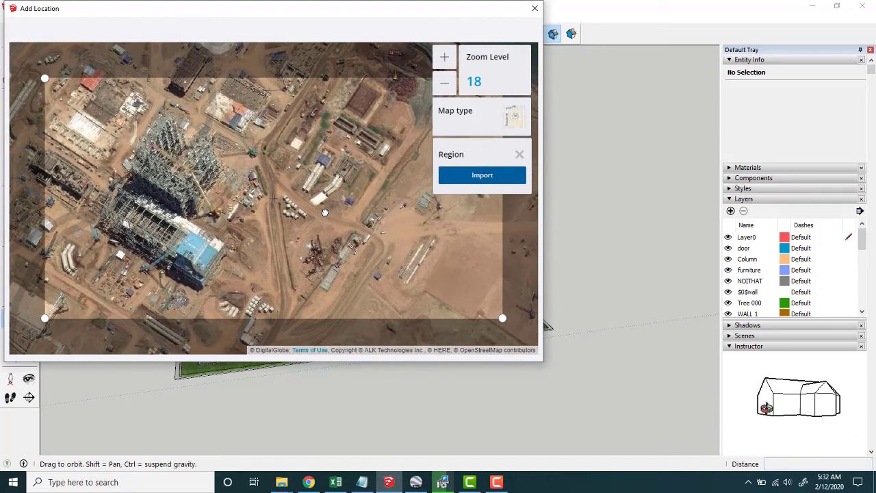
{"action": "left_click", "coordinate": [482, 176]}
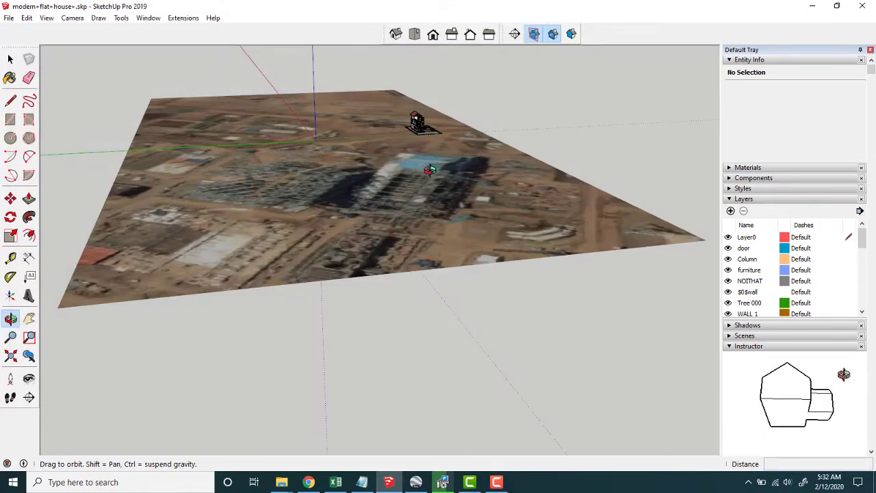
{"action": "left_click_drag", "start_coordinate": [436, 179], "coordinate": [232, 200]}
{"action": "scroll", "coordinate": [450, 149], "scroll_direction": "up", "scroll_amount": 5}
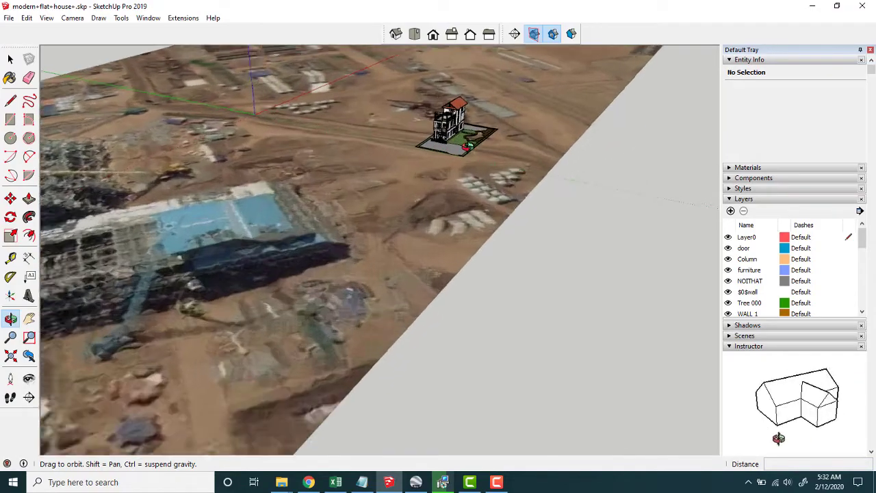
{"action": "scroll", "coordinate": [402, 186], "scroll_direction": "up", "scroll_amount": 5}
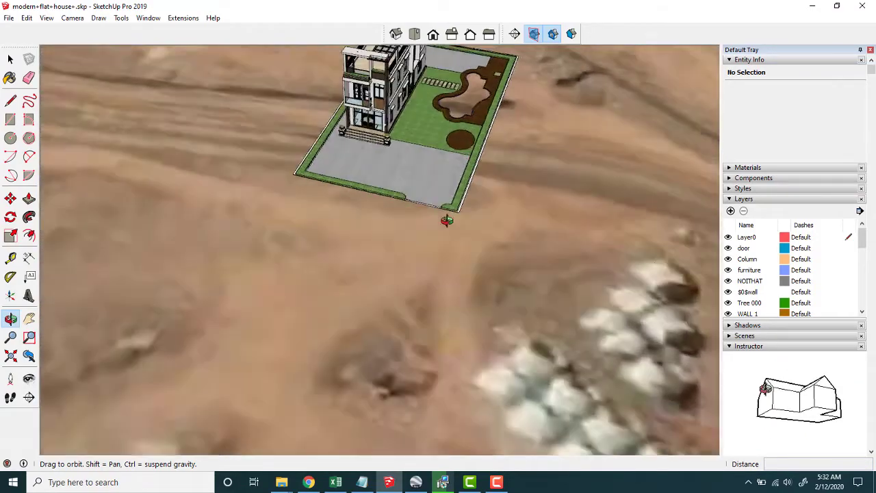
{"action": "mouse_move", "coordinate": [446, 219]}
{"action": "left_mouse_down"}
{"action": "mouse_move", "coordinate": [553, 141]}
{"action": "mouse_move", "coordinate": [487, 204]}
{"action": "mouse_move", "coordinate": [471, 152]}
{"action": "left_mouse_up"}
{"action": "left_click_drag", "start_coordinate": [467, 103], "coordinate": [435, 192]}
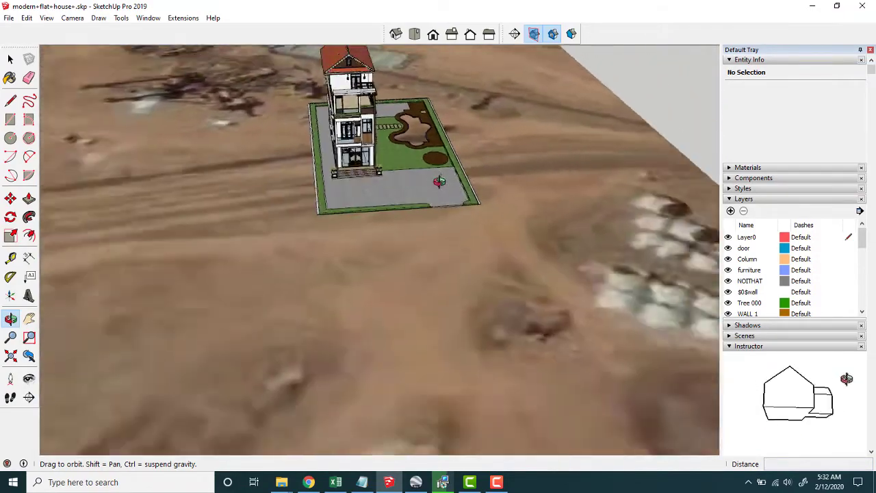
{"action": "scroll", "coordinate": [436, 103], "scroll_direction": "up", "scroll_amount": 3}
{"action": "scroll", "coordinate": [405, 171], "scroll_direction": "down", "scroll_amount": 1}
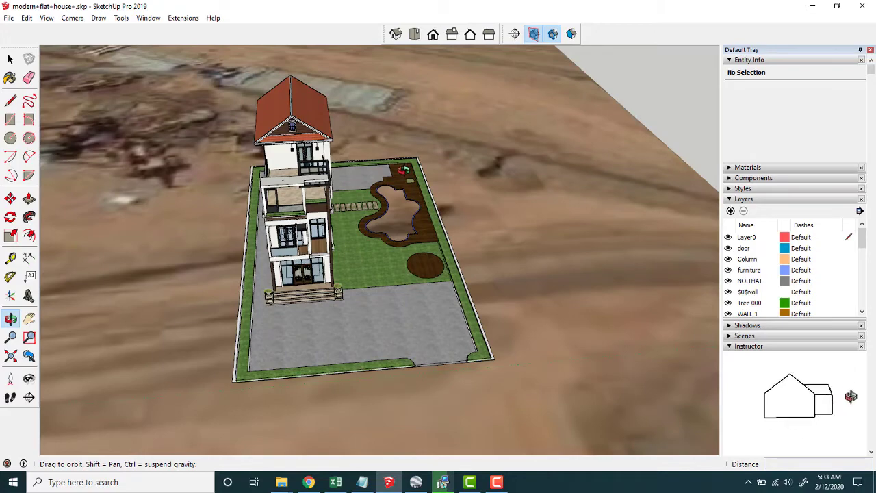
{"action": "left_click_drag", "start_coordinate": [404, 168], "coordinate": [342, 145]}
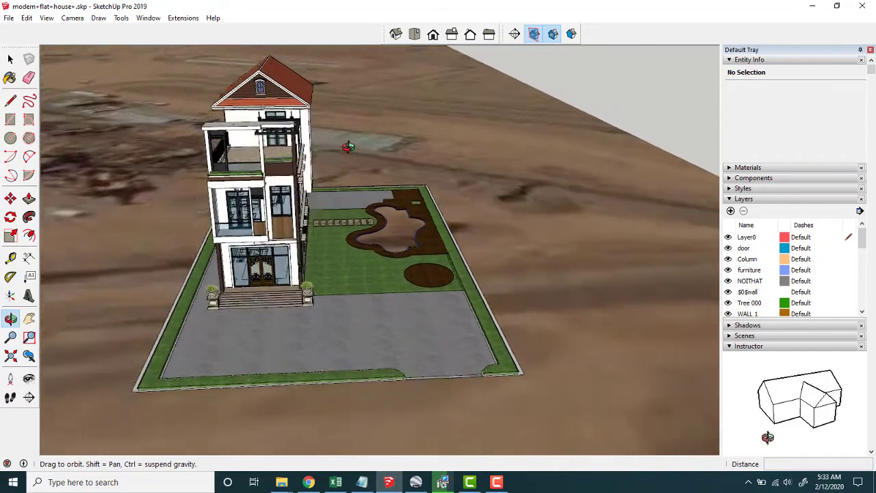
{"action": "scroll", "coordinate": [345, 149], "scroll_direction": "down", "scroll_amount": 3}
{"action": "mouse_move", "coordinate": [386, 173]}
{"action": "left_mouse_down"}
{"action": "mouse_move", "coordinate": [470, 196]}
{"action": "mouse_move", "coordinate": [334, 228]}
{"action": "mouse_move", "coordinate": [335, 175]}
{"action": "left_mouse_up"}
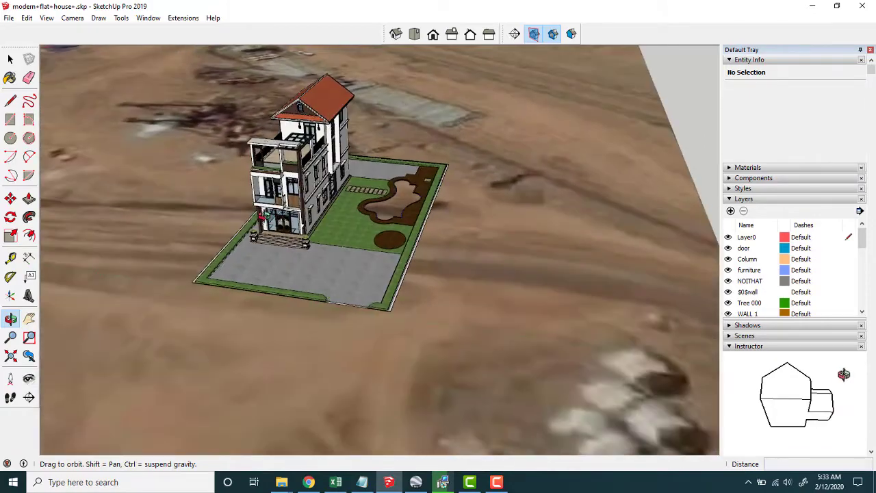
{"action": "scroll", "coordinate": [366, 122], "scroll_direction": "up", "scroll_amount": 3}
{"action": "scroll", "coordinate": [354, 152], "scroll_direction": "down", "scroll_amount": 1}
{"action": "scroll", "coordinate": [404, 164], "scroll_direction": "down", "scroll_amount": 4}
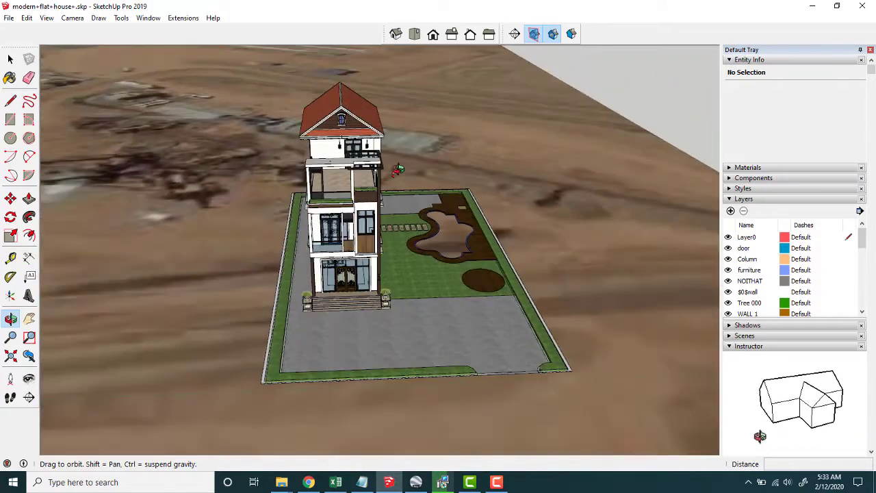
{"action": "left_click_drag", "start_coordinate": [387, 183], "coordinate": [387, 165]}
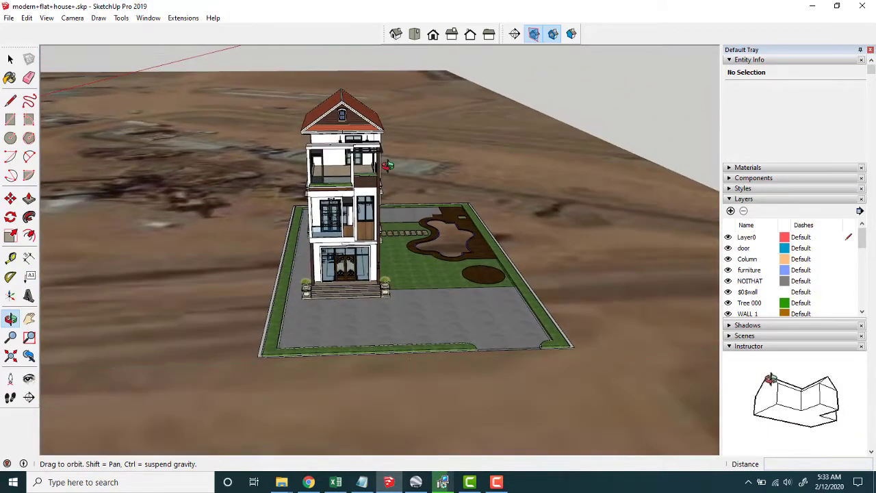